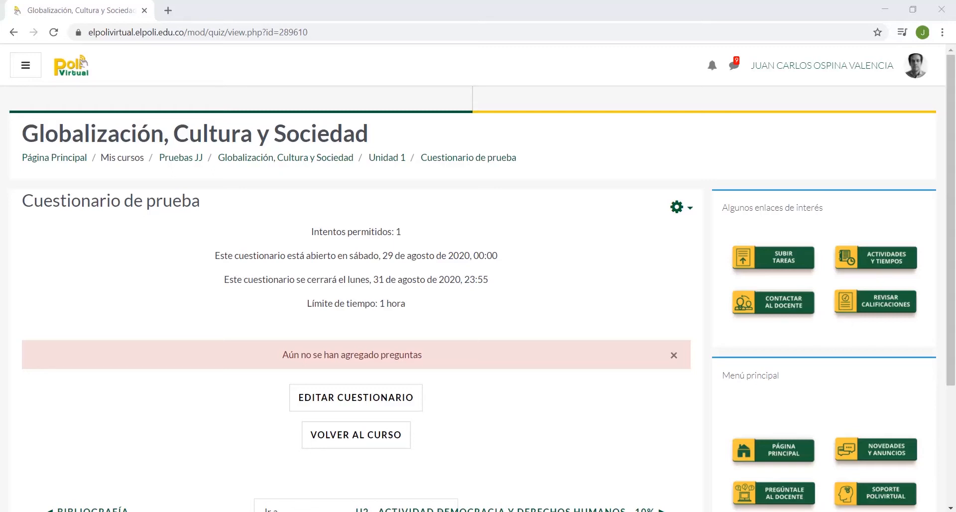
- Open Cuestionario de prueba for editing, set its maximum grade to 5.0 and save the grade
{"action": "left_click", "coordinate": [374, 398]}
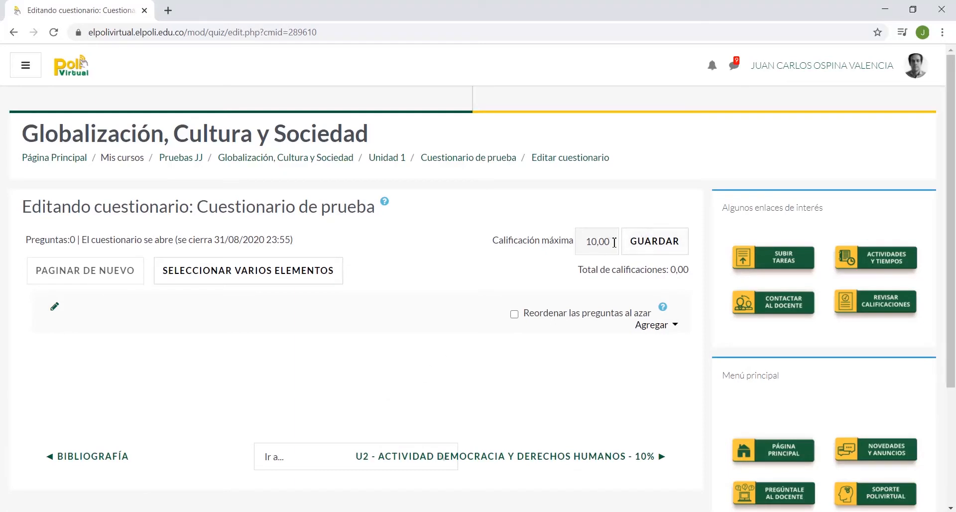
{"action": "left_click_drag", "start_coordinate": [615, 242], "coordinate": [561, 245]}
{"action": "type", "text": "5.0"}
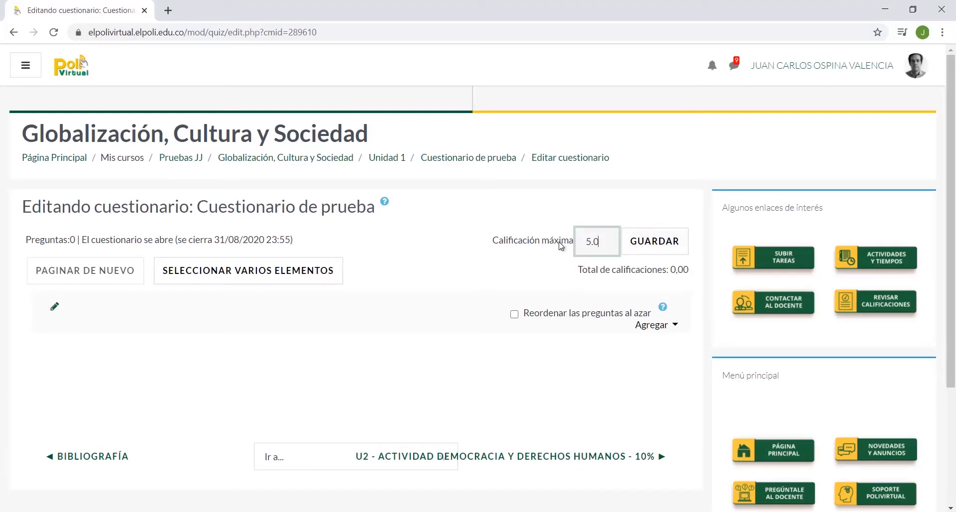
{"action": "left_click", "coordinate": [667, 243]}
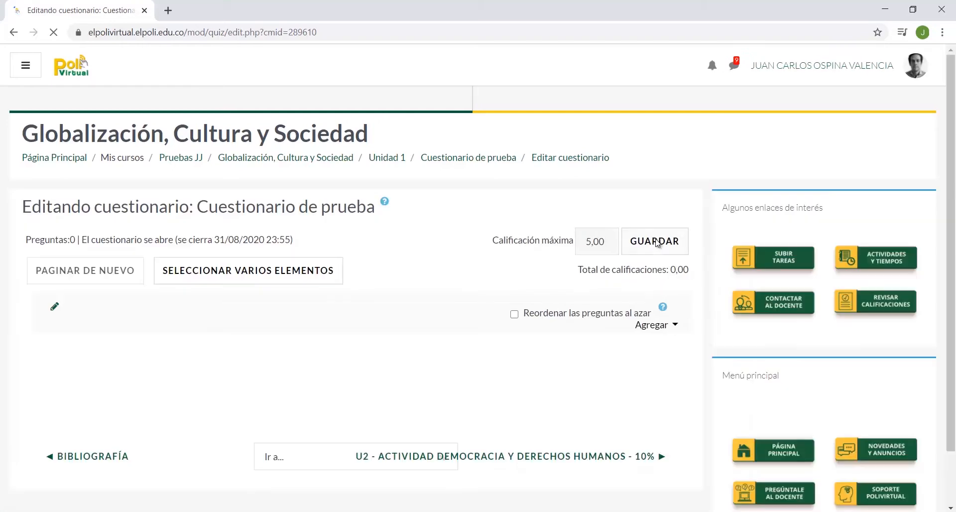
- Add a new question of type Opción múltiple to the quiz
{"action": "left_click", "coordinate": [656, 326]}
{"action": "left_click", "coordinate": [624, 345]}
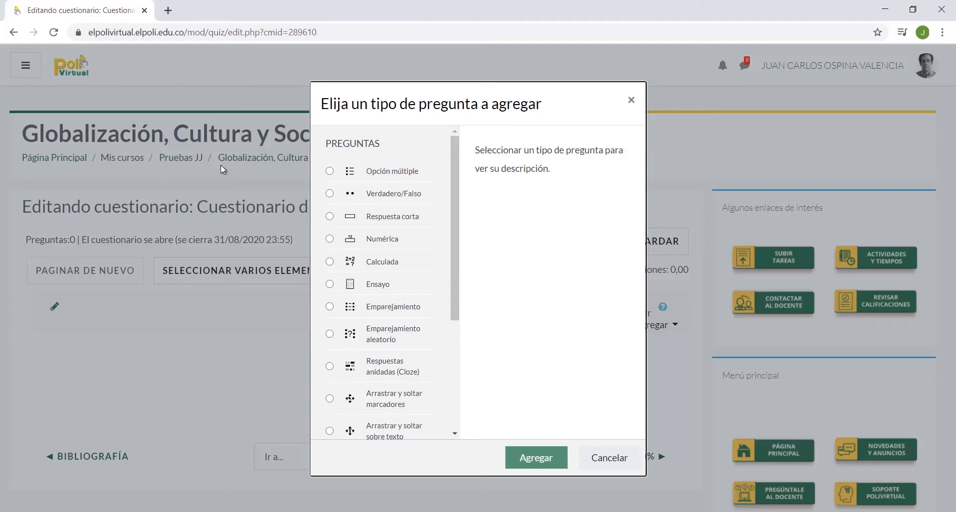
{"action": "left_click", "coordinate": [330, 171]}
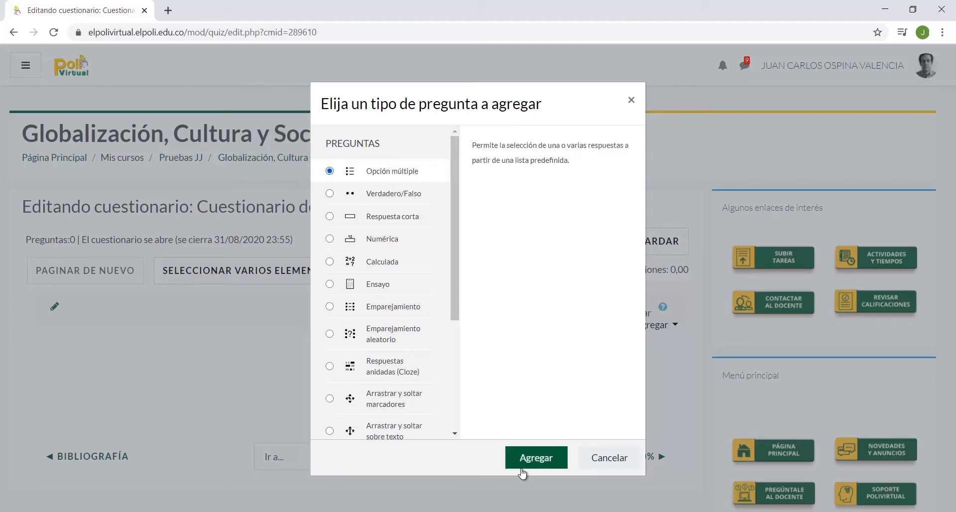
{"action": "left_click", "coordinate": [541, 461]}
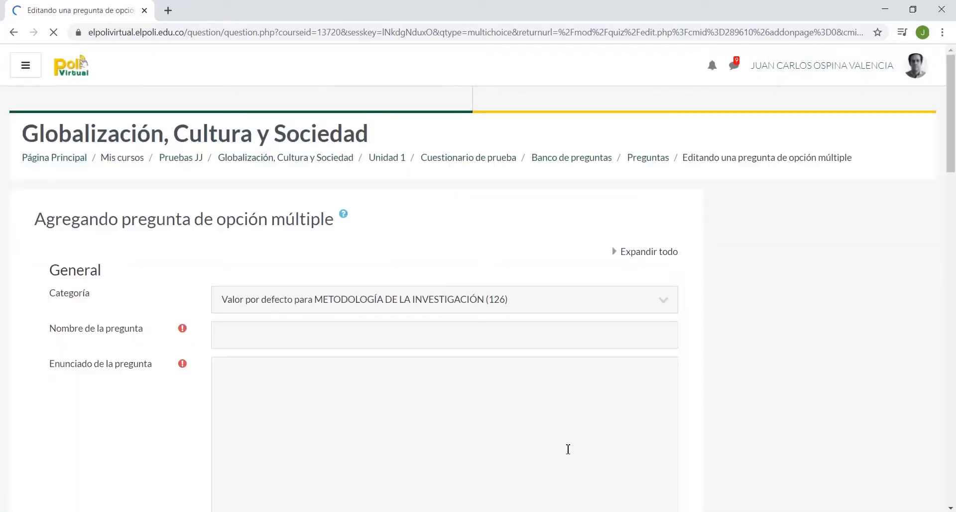
- Assign the question to category Por defecto en Cuestionario de prueba, name it 1, and enter the statement "¿Cuánto es 5+2?"
{"action": "left_click", "coordinate": [664, 304]}
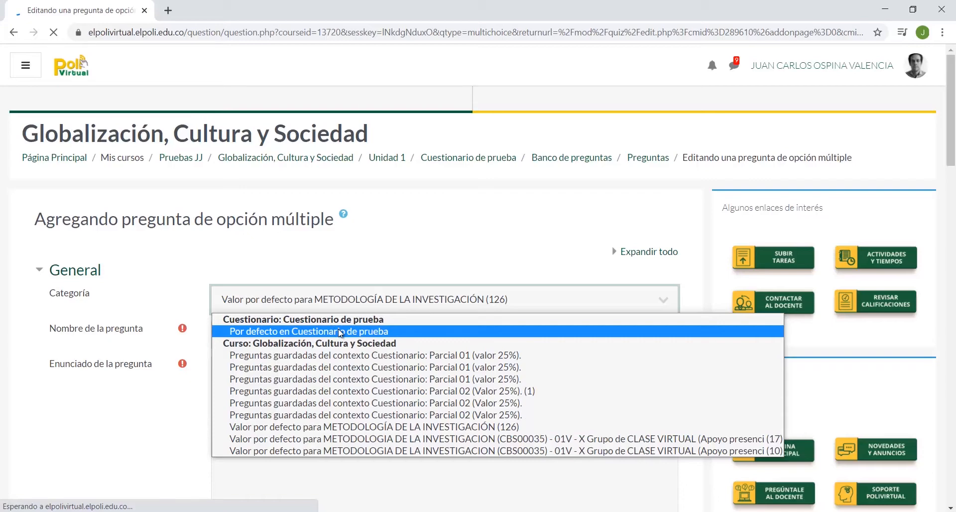
{"action": "left_click", "coordinate": [340, 331]}
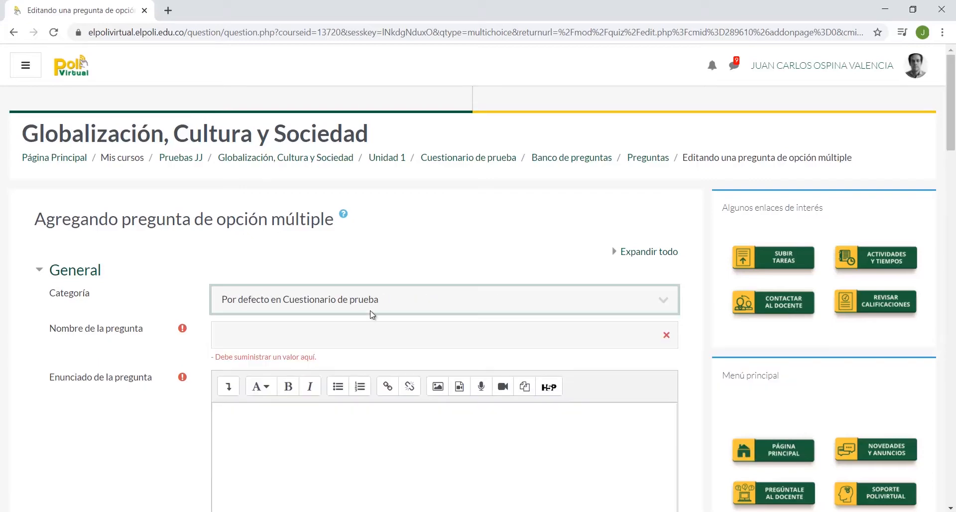
{"action": "left_click", "coordinate": [394, 338]}
{"action": "type", "text": "1"}
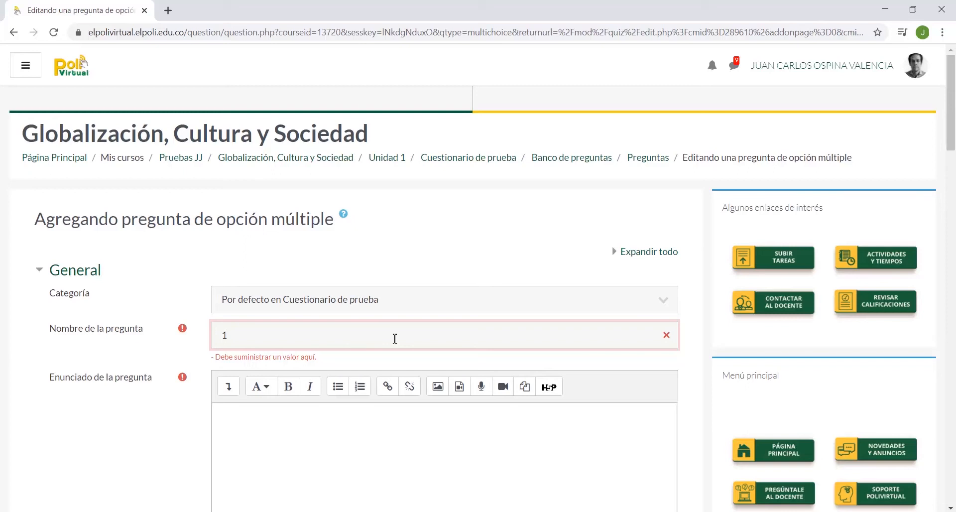
{"action": "left_click", "coordinate": [421, 423]}
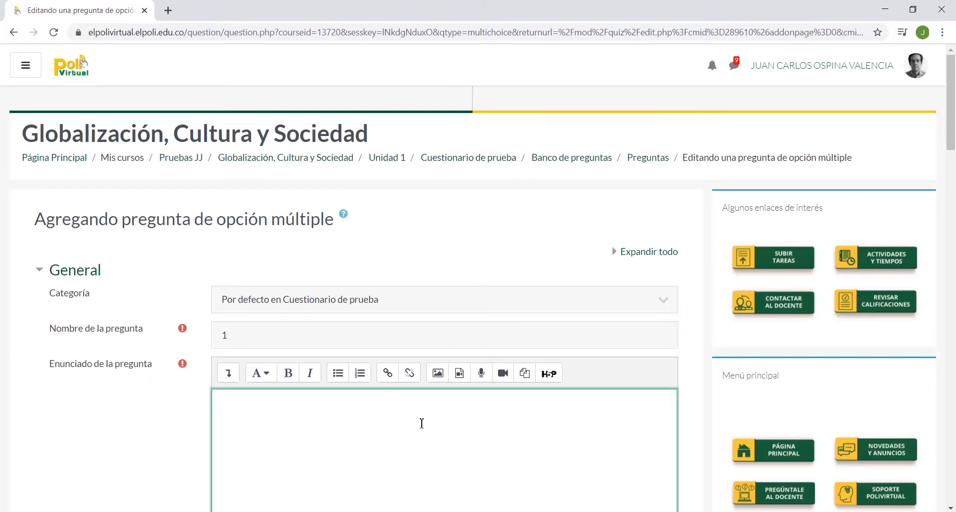
{"action": "type", "text": "¿Cuánto es 5+2?"}
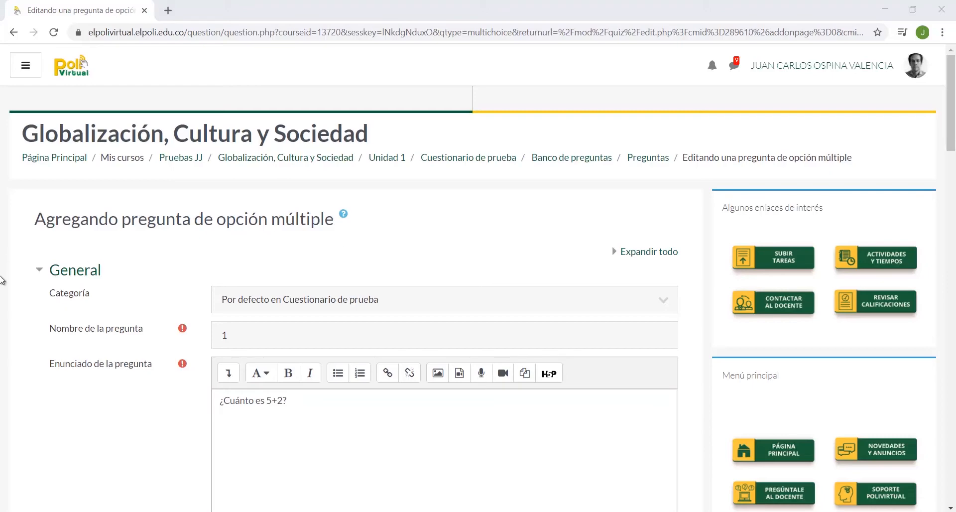
- Choose Sólo una respuesta as the number of answers allowed for the question
{"action": "scroll", "coordinate": [1, 280], "scroll_direction": "down", "scroll_amount": 8}
{"action": "scroll", "coordinate": [1, 282], "scroll_direction": "down", "scroll_amount": 2}
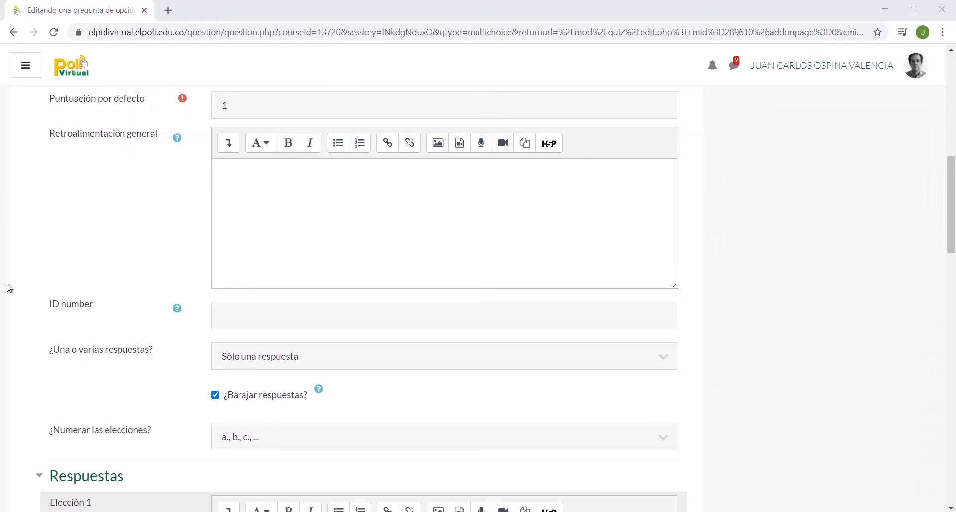
{"action": "left_click", "coordinate": [311, 365]}
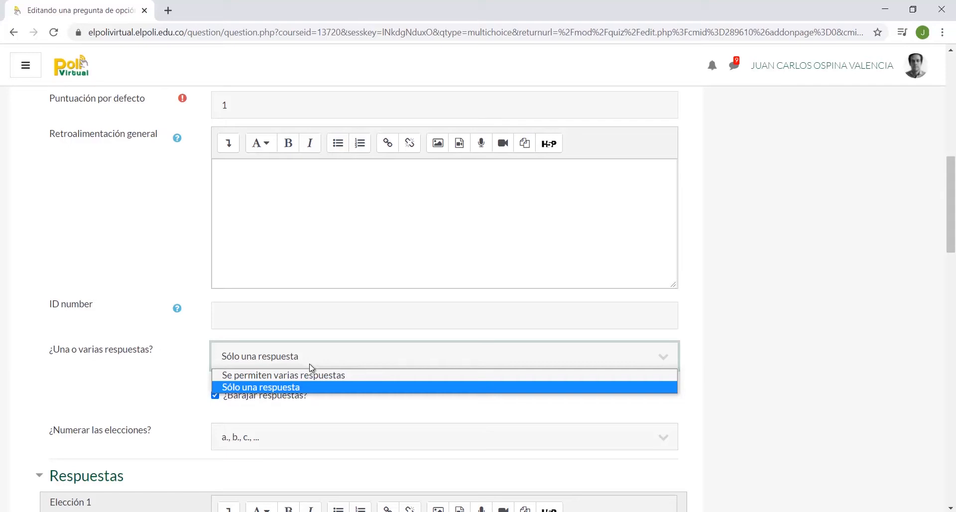
{"action": "left_click", "coordinate": [309, 386]}
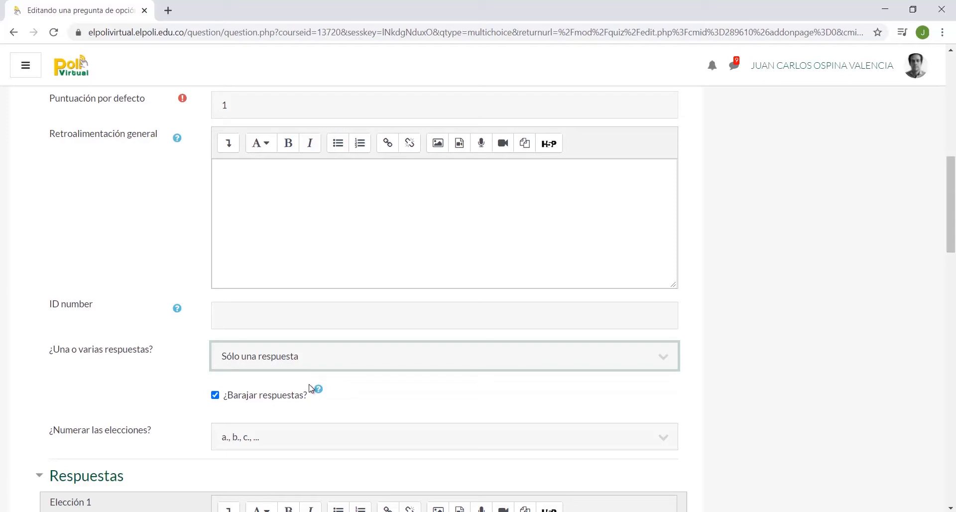
- Enter 7 as the first answer choice and give it a grade of 100%
{"action": "scroll", "coordinate": [311, 389], "scroll_direction": "down", "scroll_amount": 8}
{"action": "left_click", "coordinate": [257, 148]}
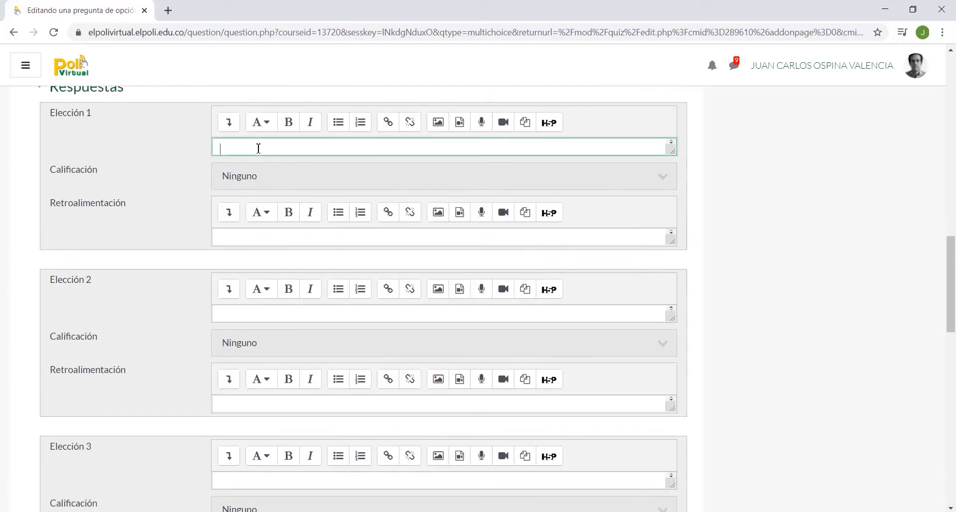
{"action": "type", "text": "7"}
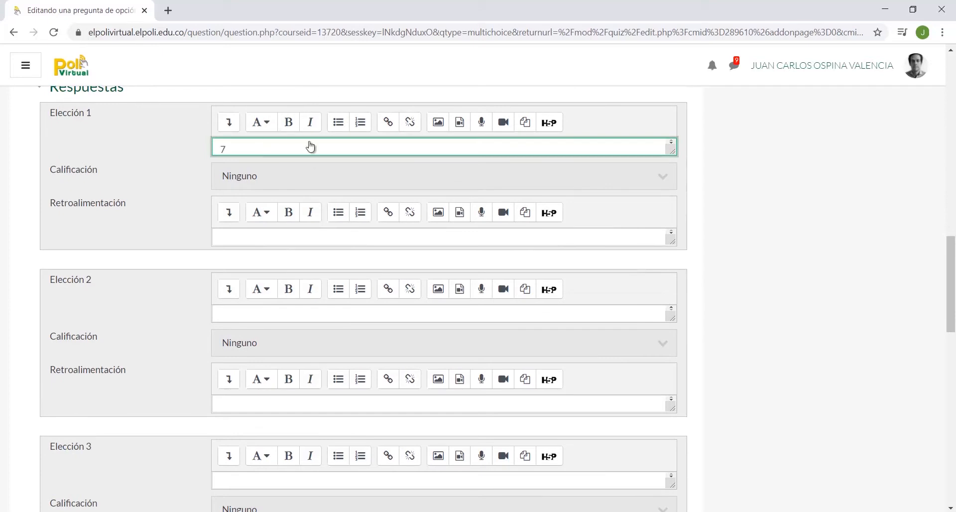
{"action": "left_click", "coordinate": [647, 177]}
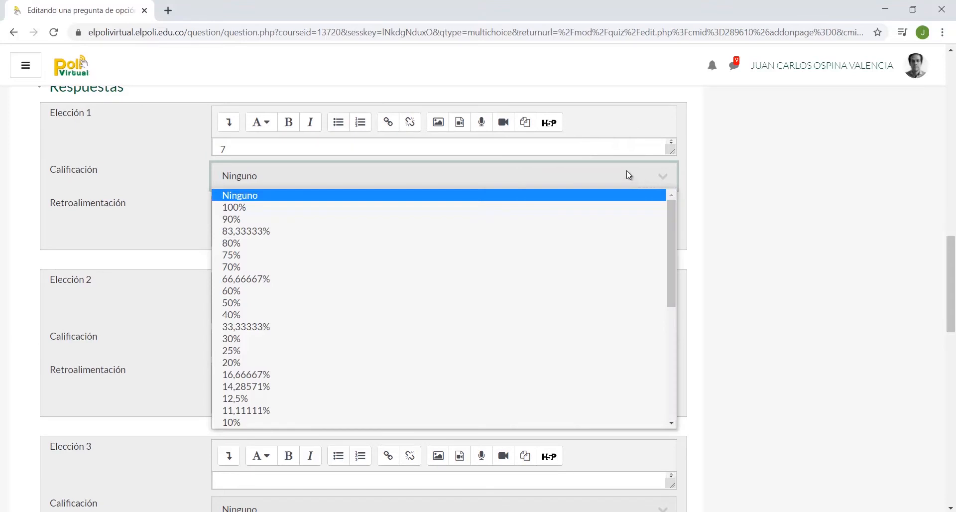
{"action": "left_click", "coordinate": [233, 207]}
- Enter 2, 5 and 4 as the answers for choices 2, 3 and 4, leaving their grades at Ninguno
{"action": "left_click", "coordinate": [289, 317]}
{"action": "type", "text": "2"}
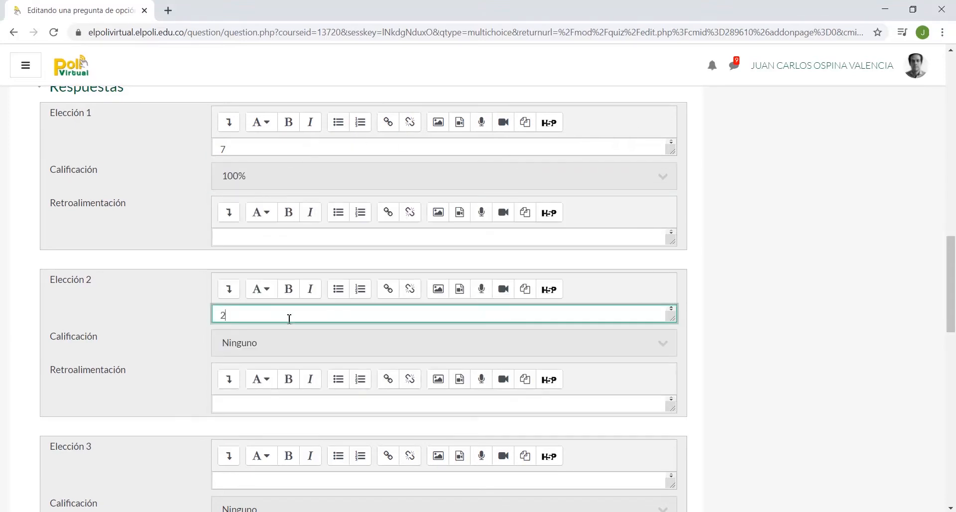
{"action": "scroll", "coordinate": [806, 337], "scroll_direction": "down", "scroll_amount": 2}
{"action": "left_click", "coordinate": [399, 403]}
{"action": "type", "text": "5"}
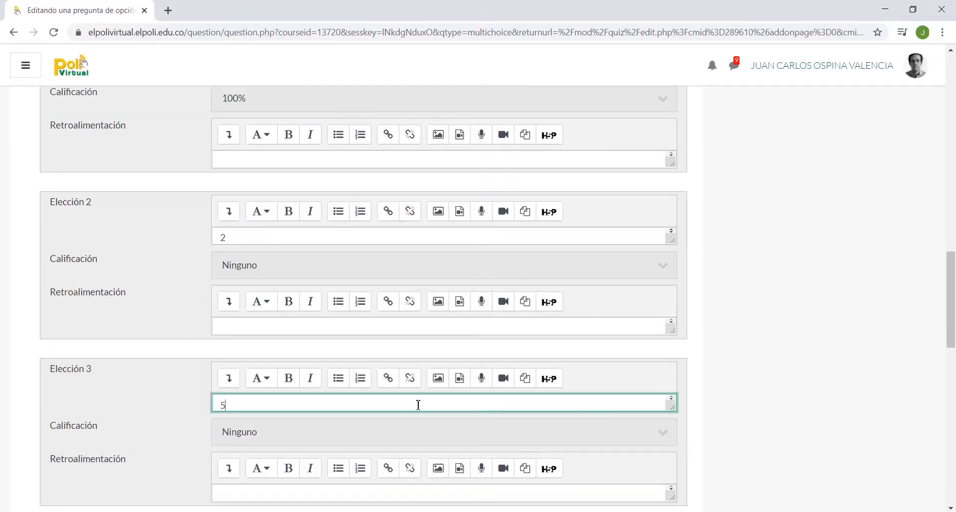
{"action": "left_click", "coordinate": [799, 408]}
{"action": "scroll", "coordinate": [798, 404], "scroll_direction": "down", "scroll_amount": 6}
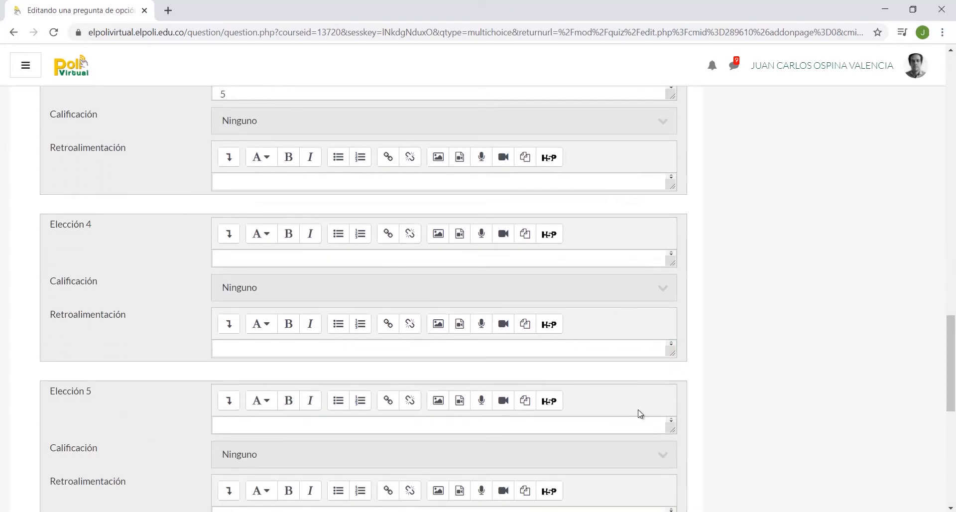
{"action": "left_click", "coordinate": [526, 261]}
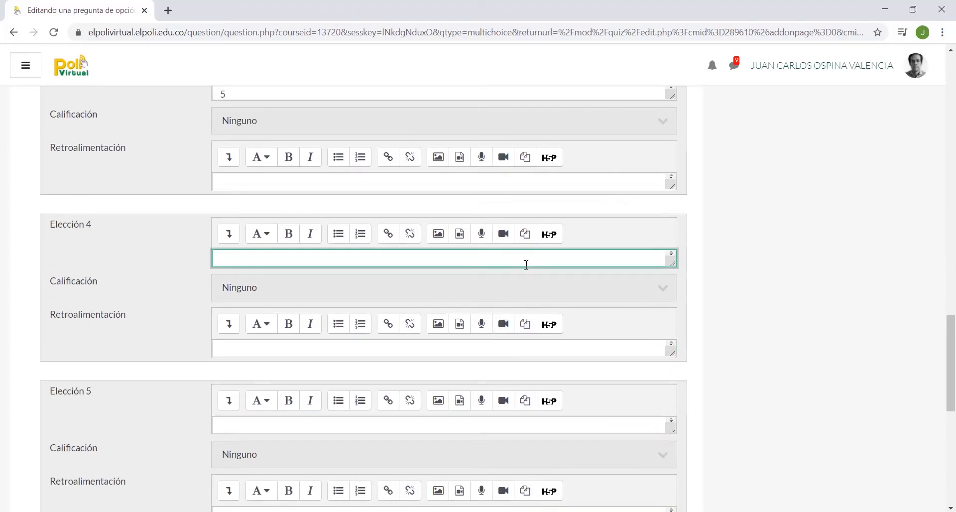
{"action": "type", "text": "4"}
{"action": "left_click", "coordinate": [788, 283]}
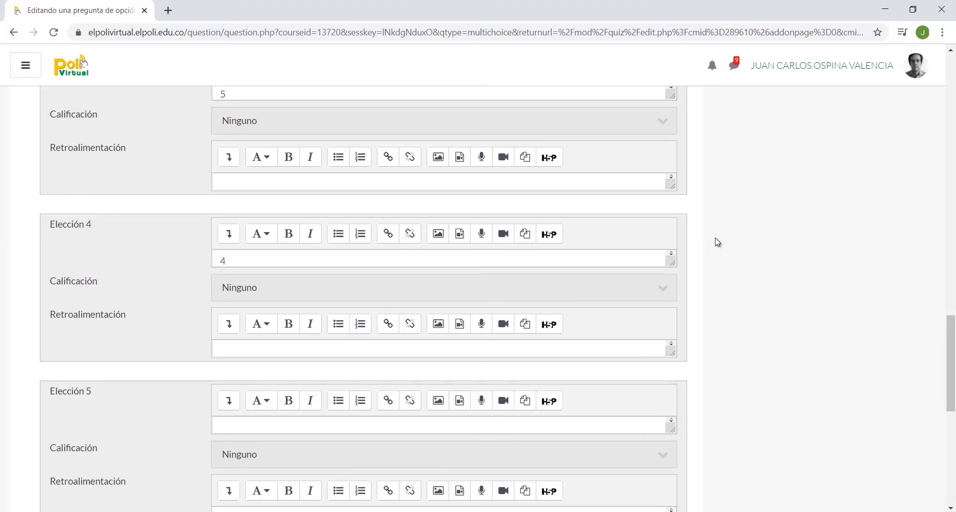
- Save the new multiple-choice question and return to the quiz editing page
{"action": "scroll", "coordinate": [717, 242], "scroll_direction": "down", "scroll_amount": 6}
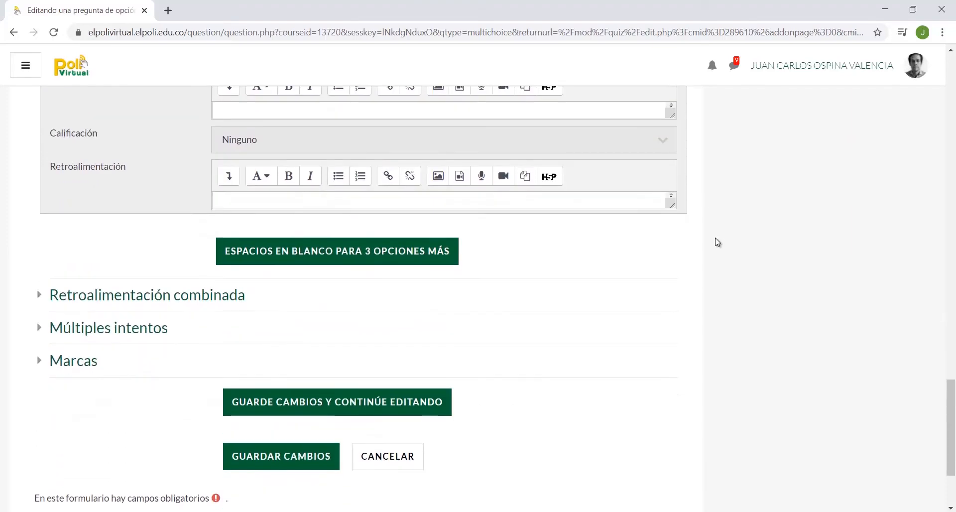
{"action": "scroll", "coordinate": [717, 242], "scroll_direction": "down", "scroll_amount": 3}
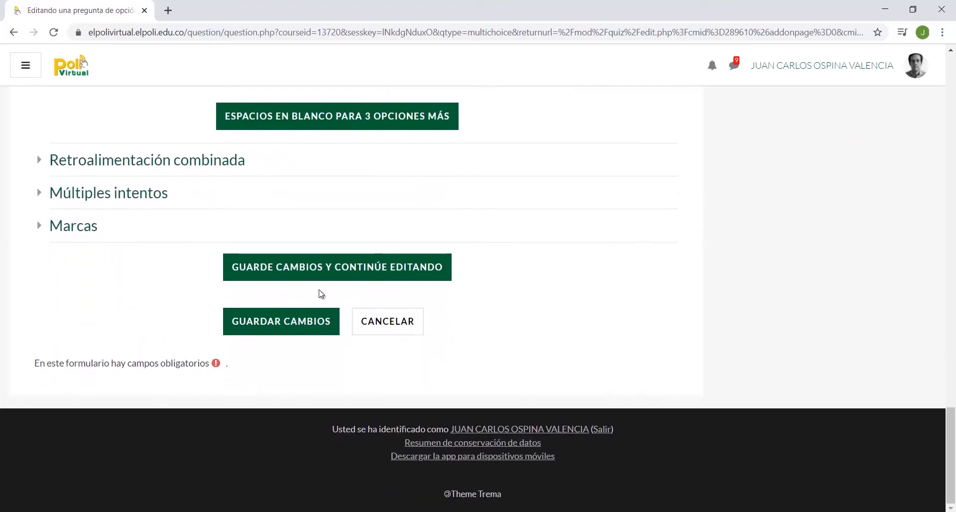
{"action": "left_click", "coordinate": [313, 323]}
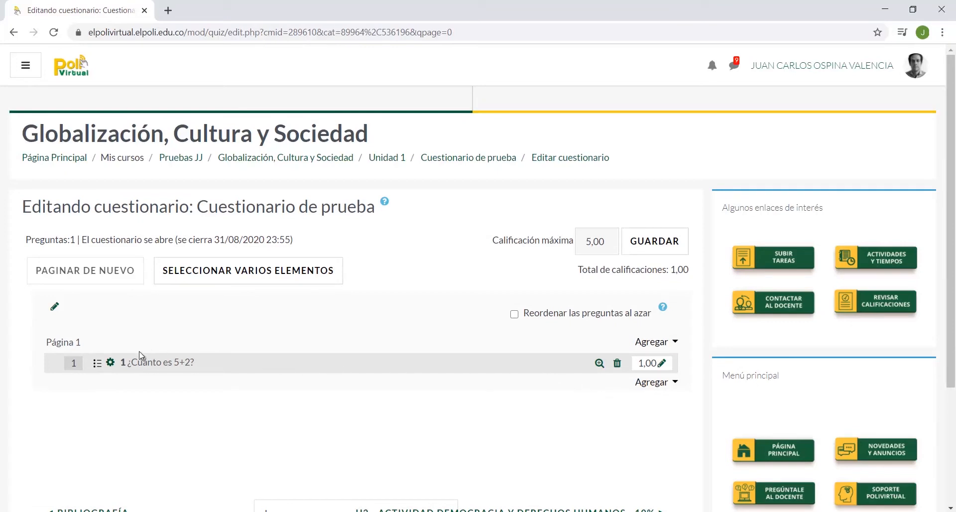
- Reopen the "¿Cuánto es 5+2?" question's settings, review the form, and save it without edits
{"action": "left_click", "coordinate": [109, 363]}
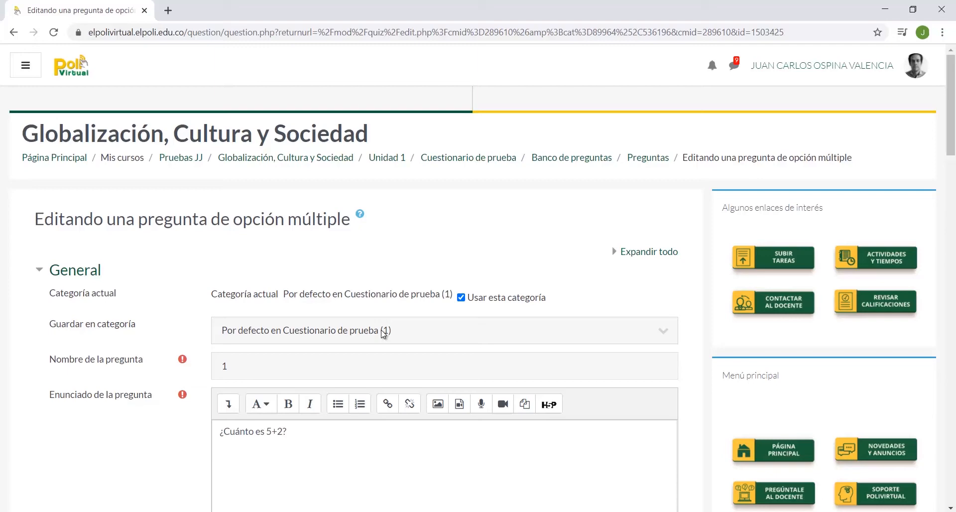
{"action": "scroll", "coordinate": [32, 327], "scroll_direction": "down", "scroll_amount": 20}
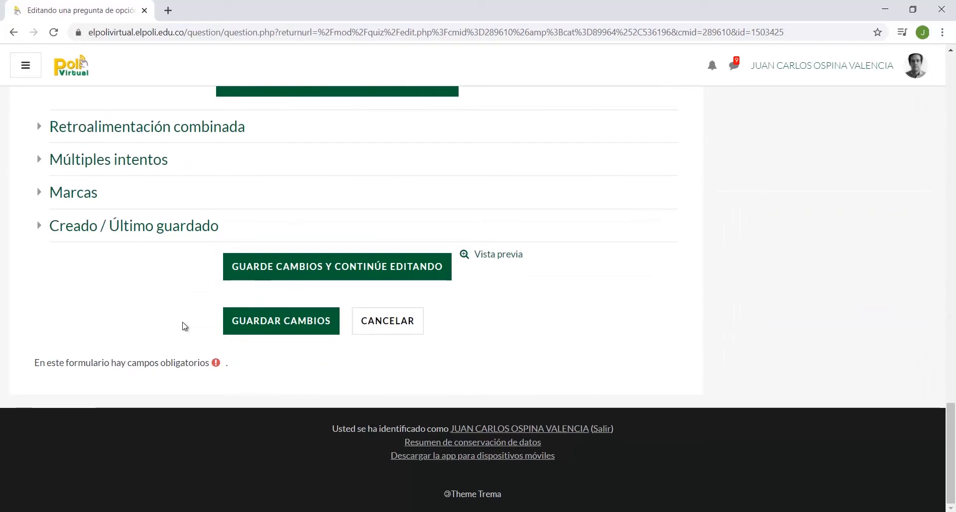
{"action": "left_click", "coordinate": [279, 326]}
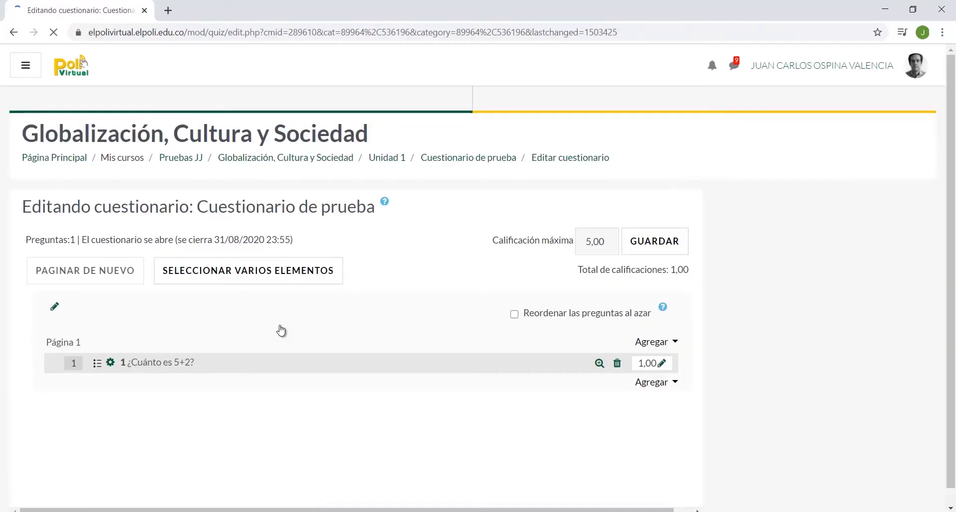
- Preview the "¿Cuánto es 5+2?" question, close the preview, and check its deletion prompt without deleting it
{"action": "left_click", "coordinate": [599, 364]}
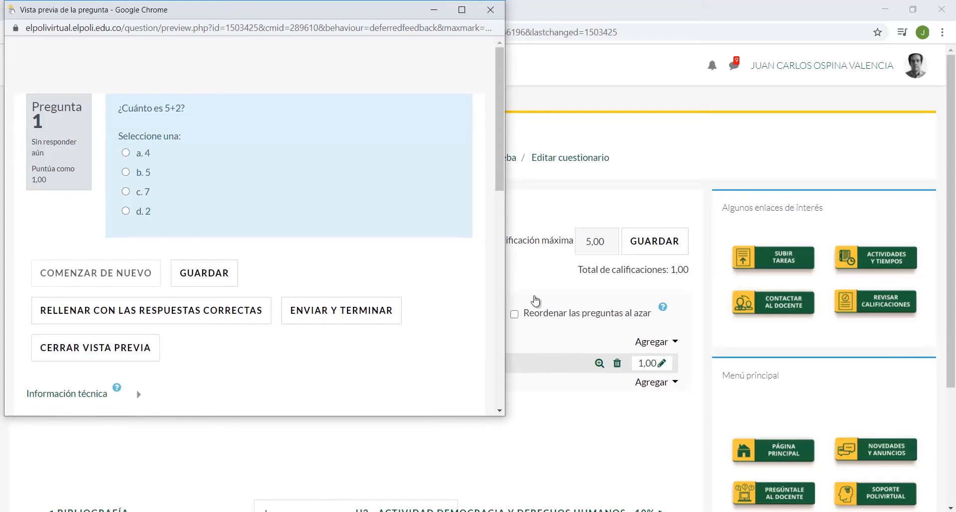
{"action": "left_click", "coordinate": [485, 14]}
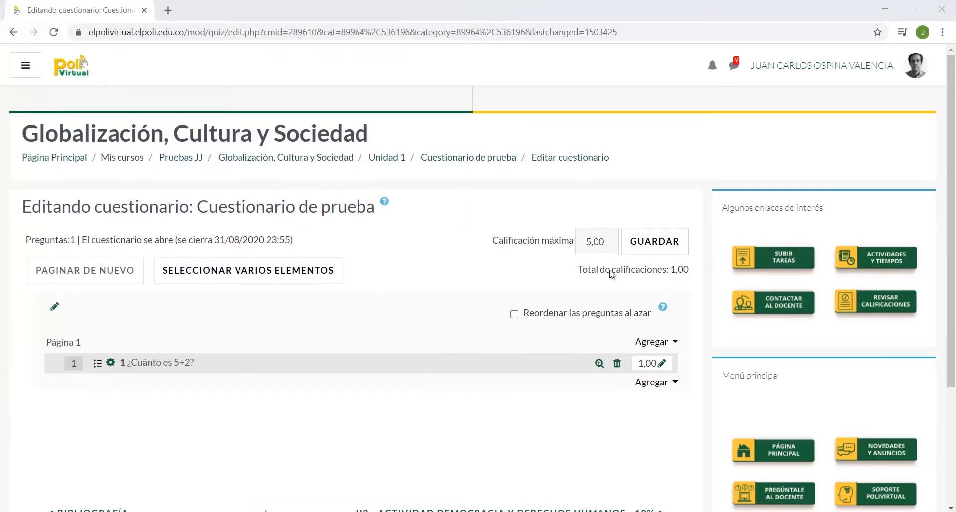
{"action": "left_click", "coordinate": [618, 365]}
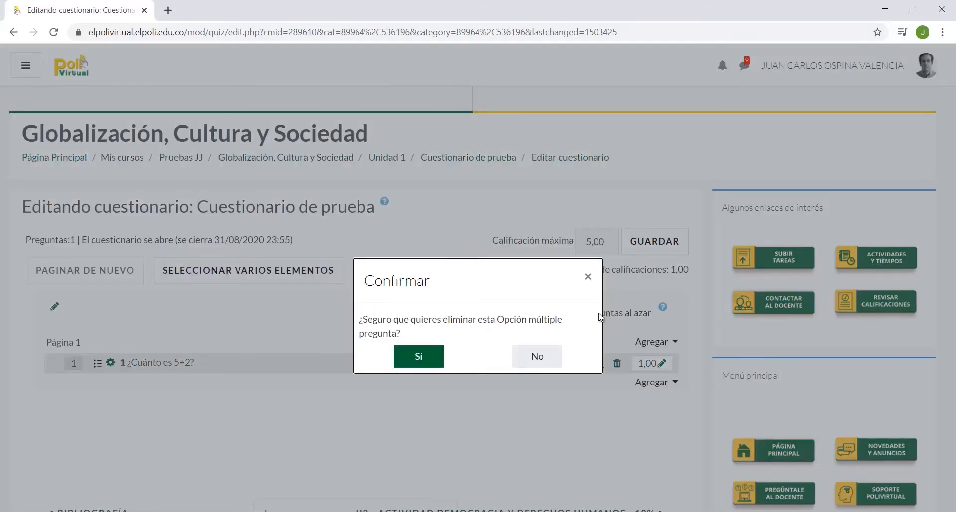
{"action": "left_click", "coordinate": [586, 277]}
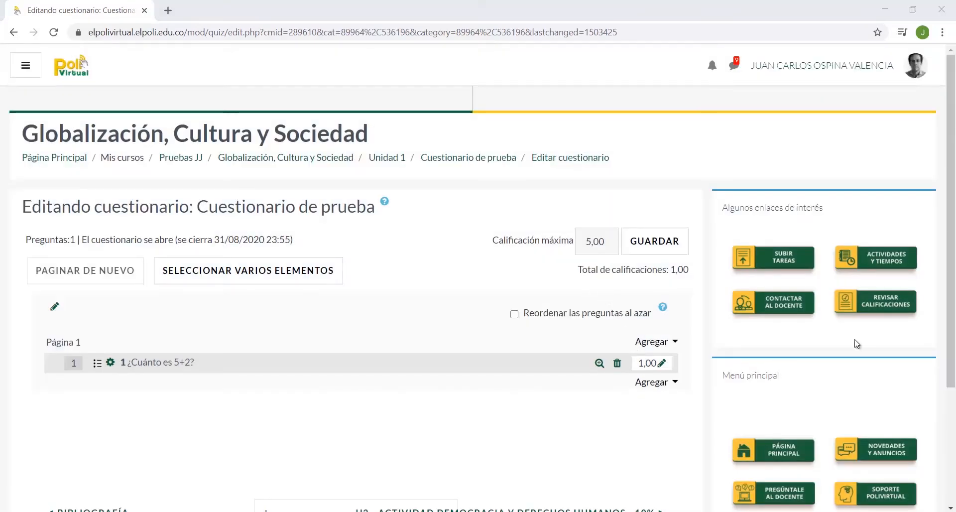
- Start adding a new Opción múltiple question after the "¿Cuánto es 5+2?" question in the quiz
{"action": "left_click", "coordinate": [672, 382]}
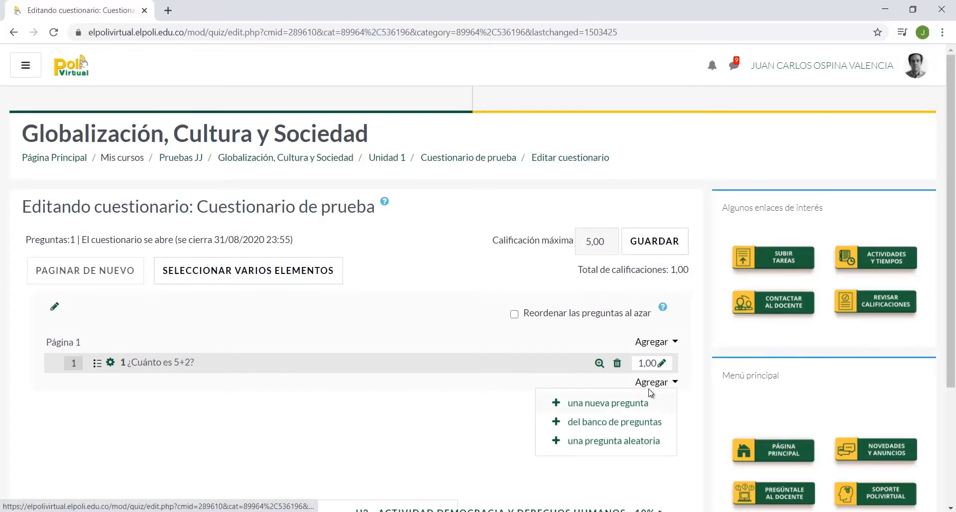
{"action": "left_click", "coordinate": [640, 409]}
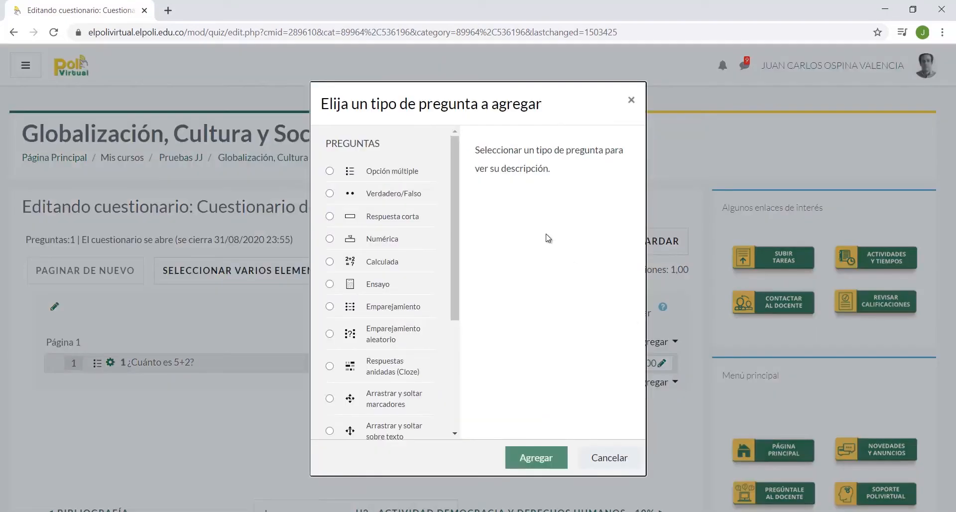
{"action": "left_click", "coordinate": [406, 174]}
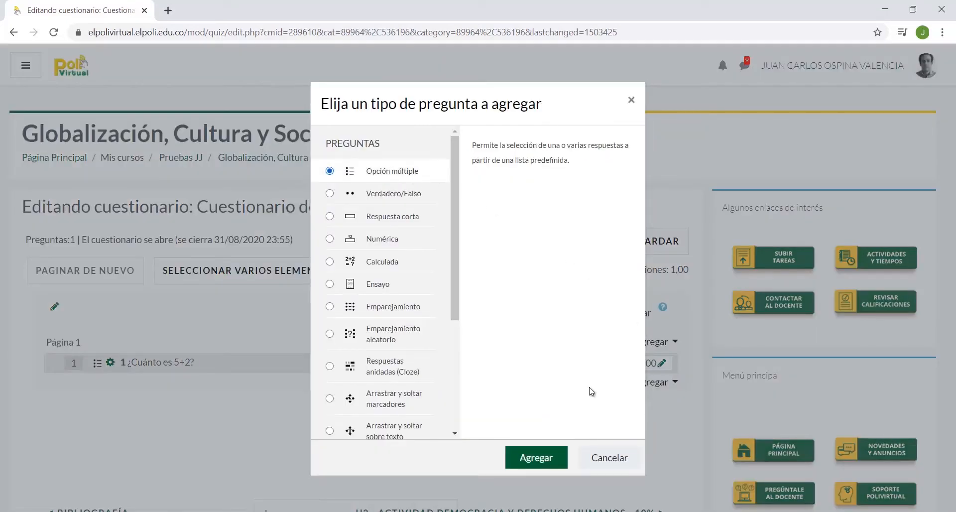
{"action": "left_click", "coordinate": [550, 457]}
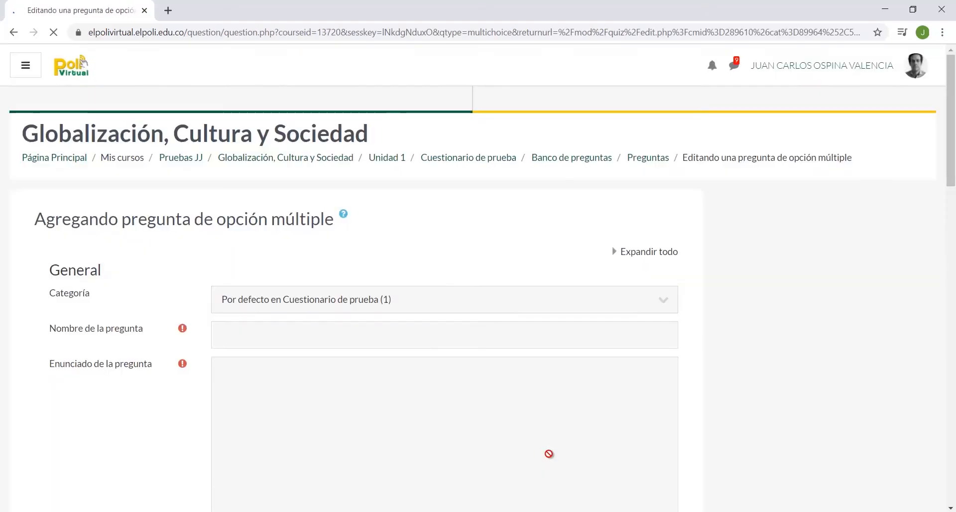
- Name the question 2 and enter the statement "Del siguiente listado de respuestas seleccione los números pares."
{"action": "left_click", "coordinate": [459, 338]}
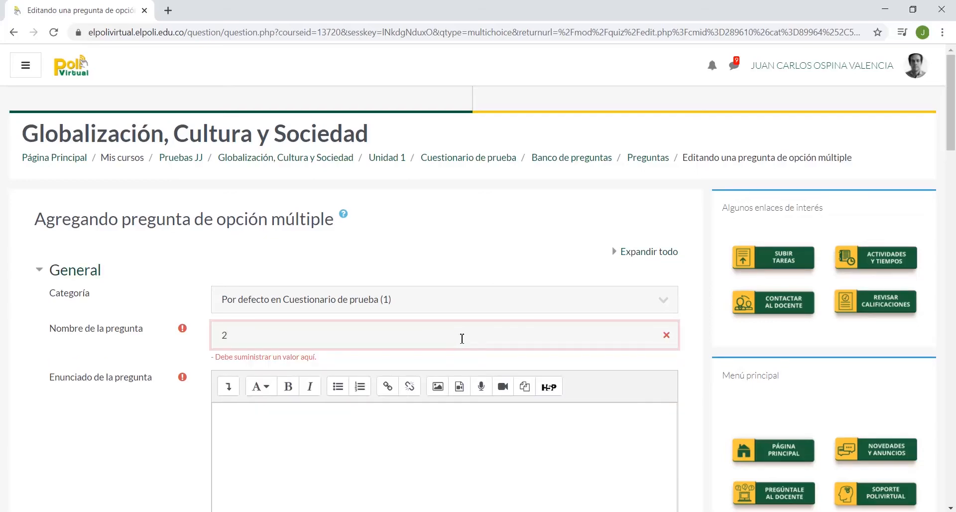
{"action": "scroll", "coordinate": [473, 348], "scroll_direction": "down", "scroll_amount": 2}
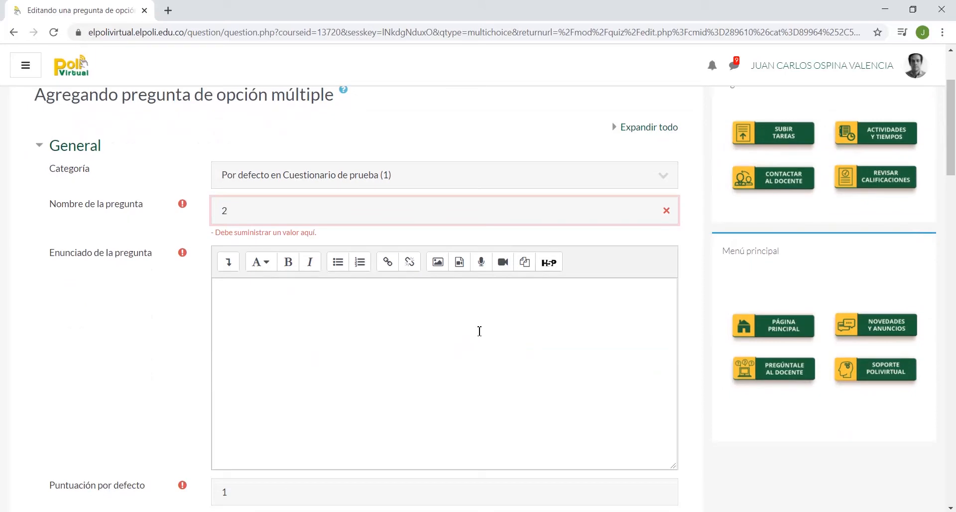
{"action": "left_click", "coordinate": [479, 329]}
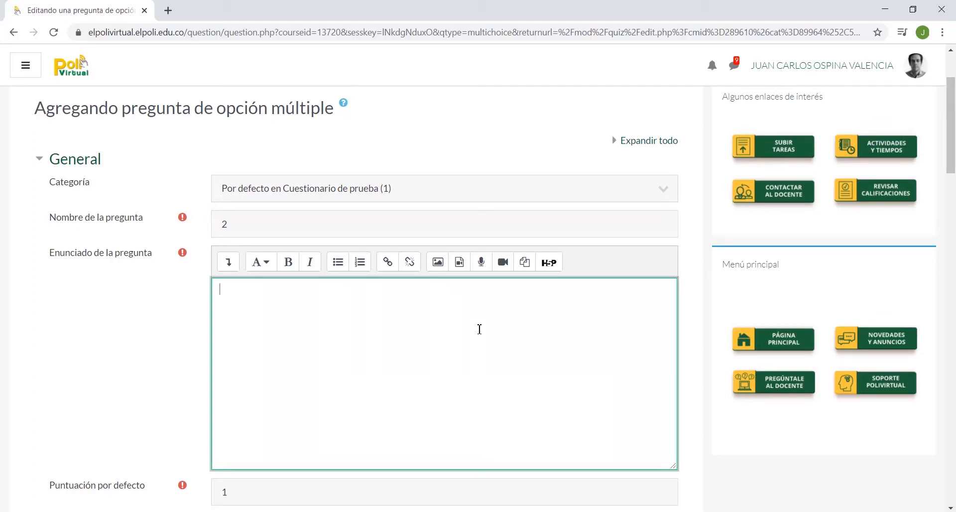
{"action": "type", "text": "Del siguiente listado de respuestas seleccione los números pares"}
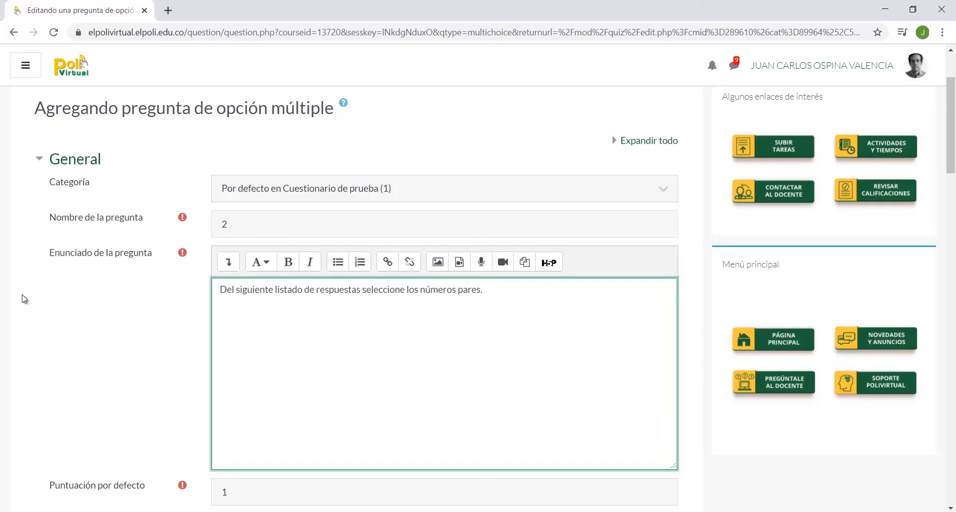
- Set ¿Una o varias respuestas? to Se permiten varias respuestas for the new question
{"action": "scroll", "coordinate": [22, 298], "scroll_direction": "down", "scroll_amount": 5}
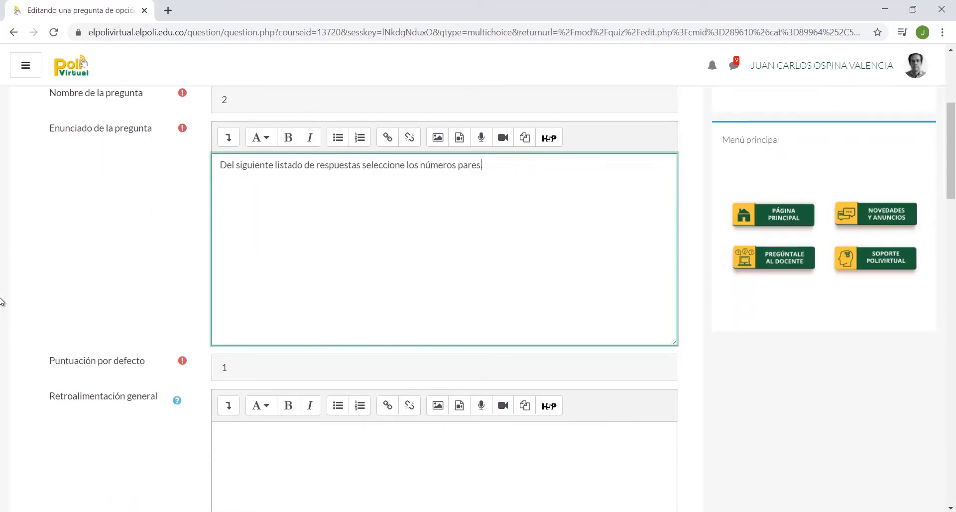
{"action": "scroll", "coordinate": [2, 270], "scroll_direction": "down", "scroll_amount": 4}
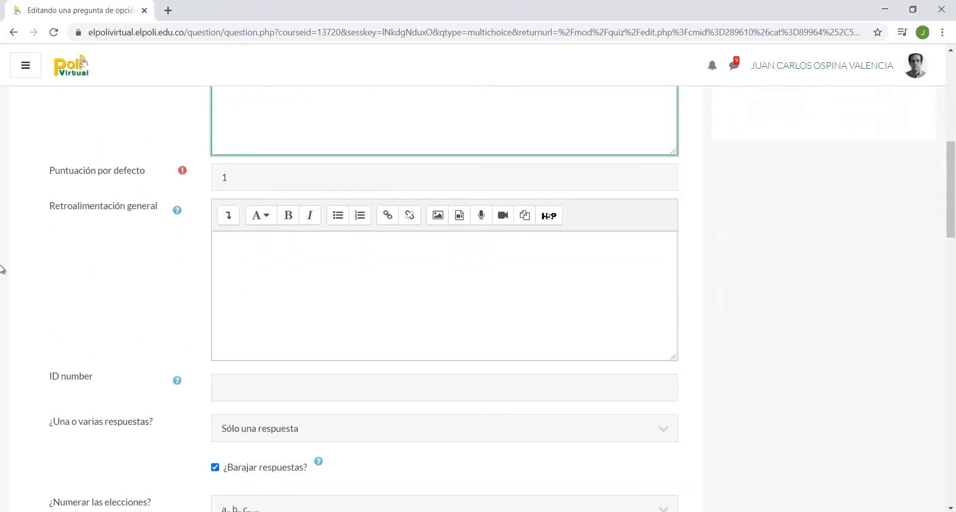
{"action": "left_click", "coordinate": [288, 315]}
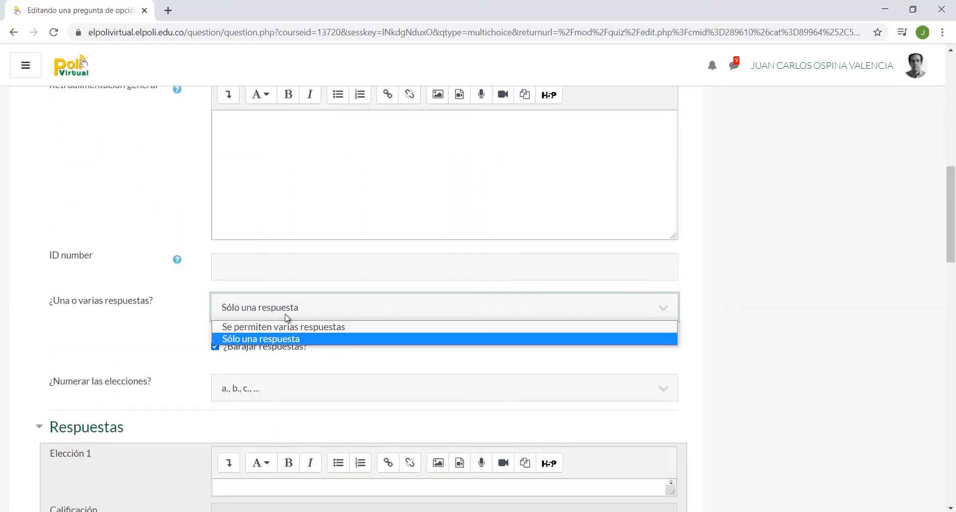
{"action": "left_click", "coordinate": [285, 327]}
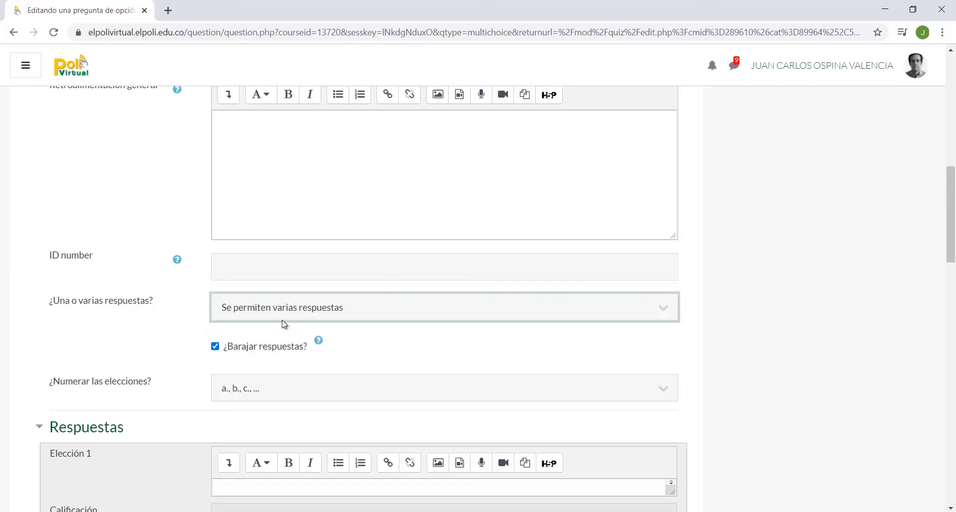
- Enter 1, 2, 3, 4 and 5 as the answers for choices 1 to 5, in that order
{"action": "scroll", "coordinate": [21, 299], "scroll_direction": "down", "scroll_amount": 7}
{"action": "left_click", "coordinate": [256, 113]}
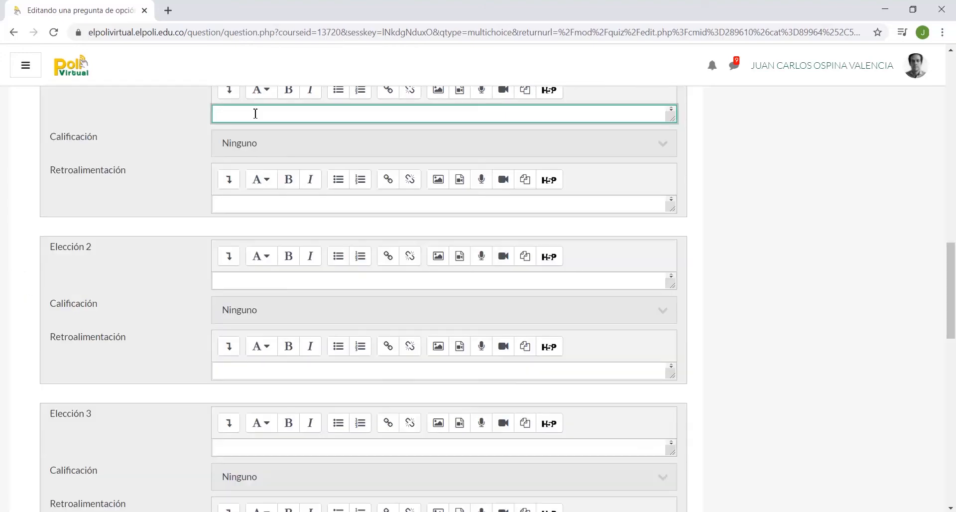
{"action": "type", "text": "1"}
{"action": "scroll", "coordinate": [249, 122], "scroll_direction": "up", "scroll_amount": 3}
{"action": "scroll", "coordinate": [308, 269], "scroll_direction": "down", "scroll_amount": 1}
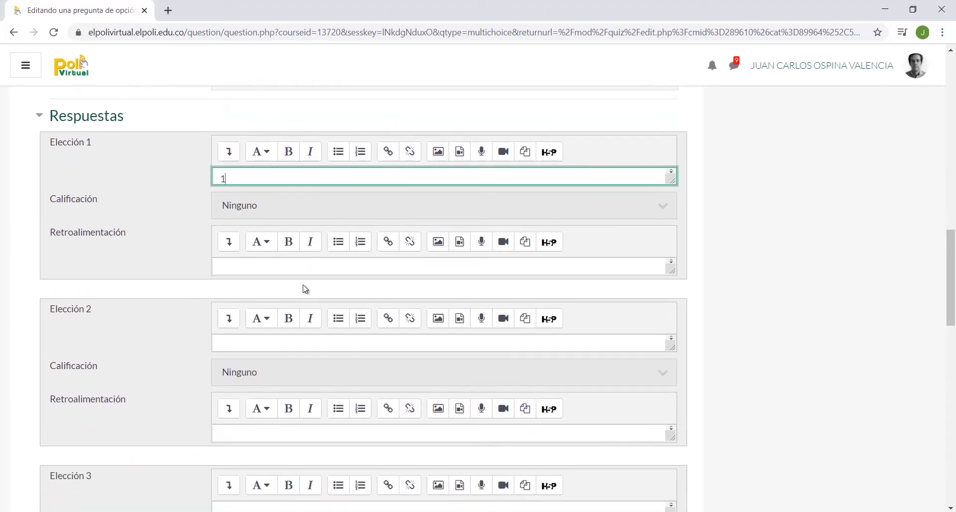
{"action": "left_click", "coordinate": [280, 344]}
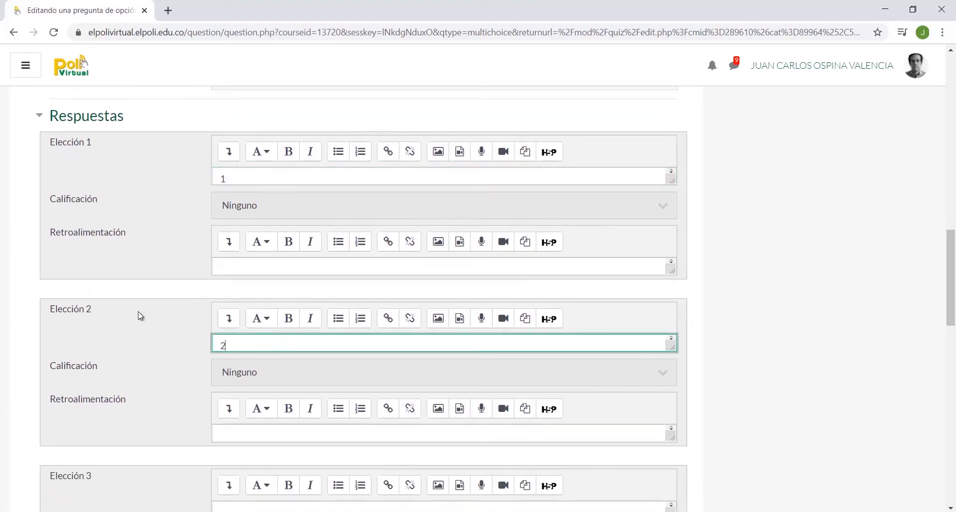
{"action": "scroll", "coordinate": [114, 312], "scroll_direction": "down", "scroll_amount": 4}
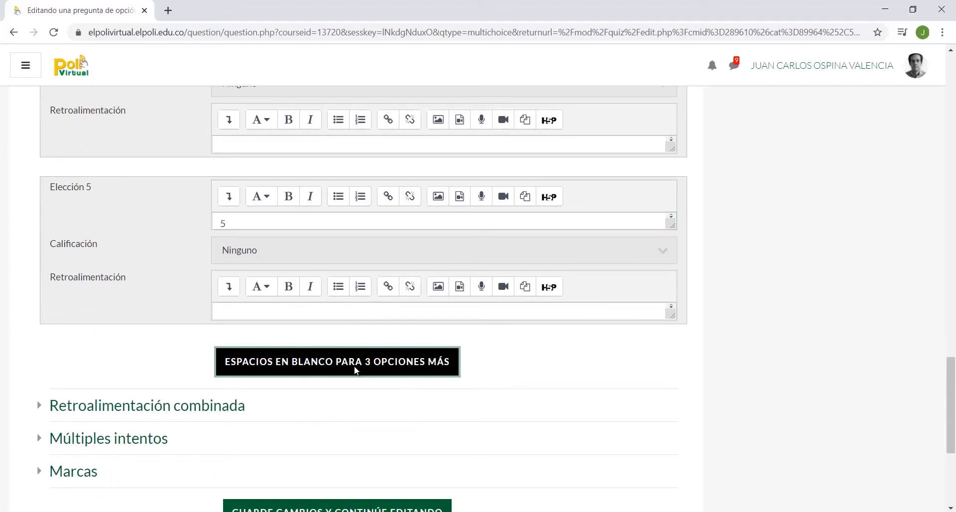
- Add three more blank choices to the question and enter 6, 7 and 8 as the answers for choices 6 to 8
{"action": "left_click", "coordinate": [354, 362]}
{"action": "scroll", "coordinate": [33, 259], "scroll_direction": "down", "scroll_amount": 10}
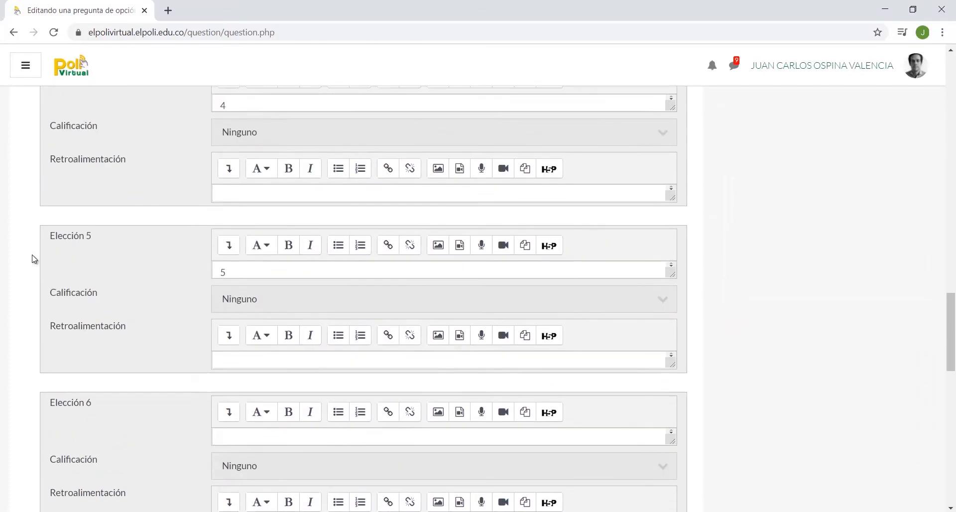
{"action": "scroll", "coordinate": [33, 259], "scroll_direction": "down", "scroll_amount": 3}
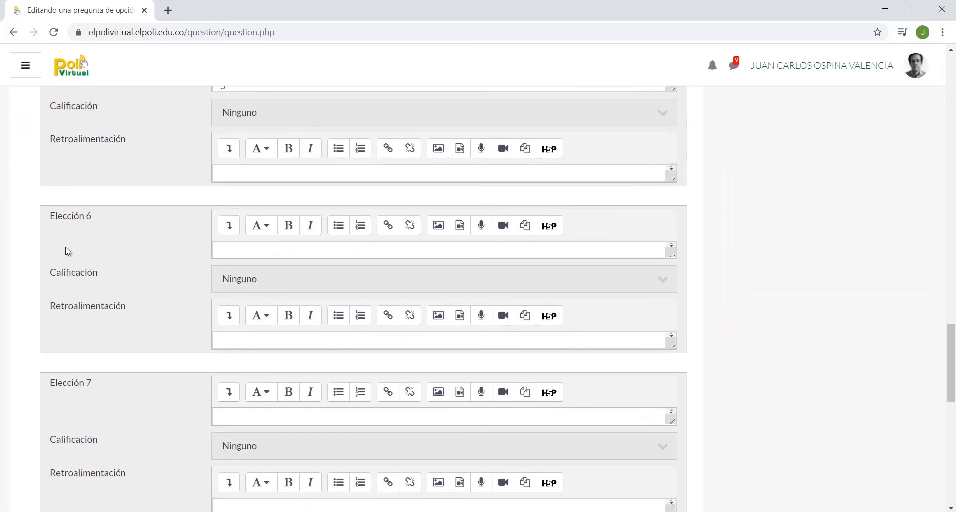
{"action": "left_click", "coordinate": [239, 250]}
{"action": "type", "text": "6"}
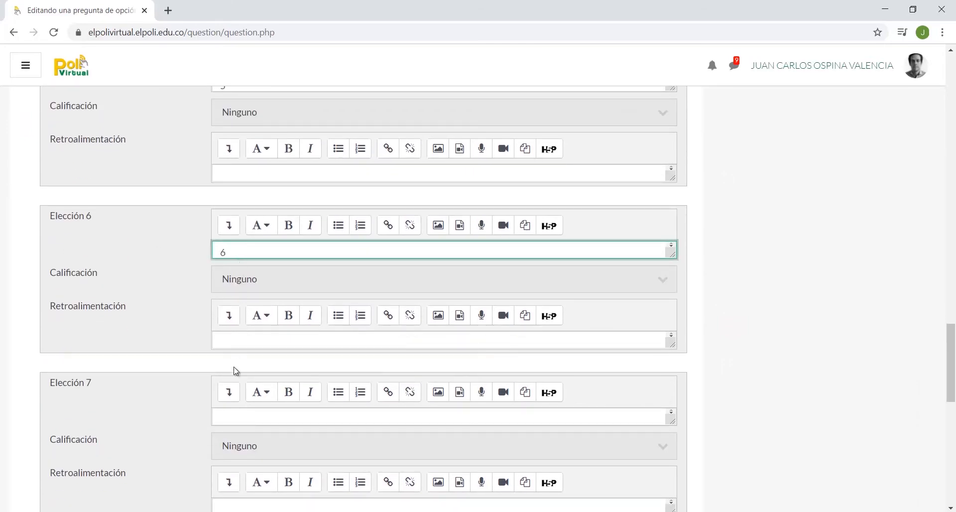
{"action": "left_click", "coordinate": [243, 417]}
{"action": "type", "text": "7"}
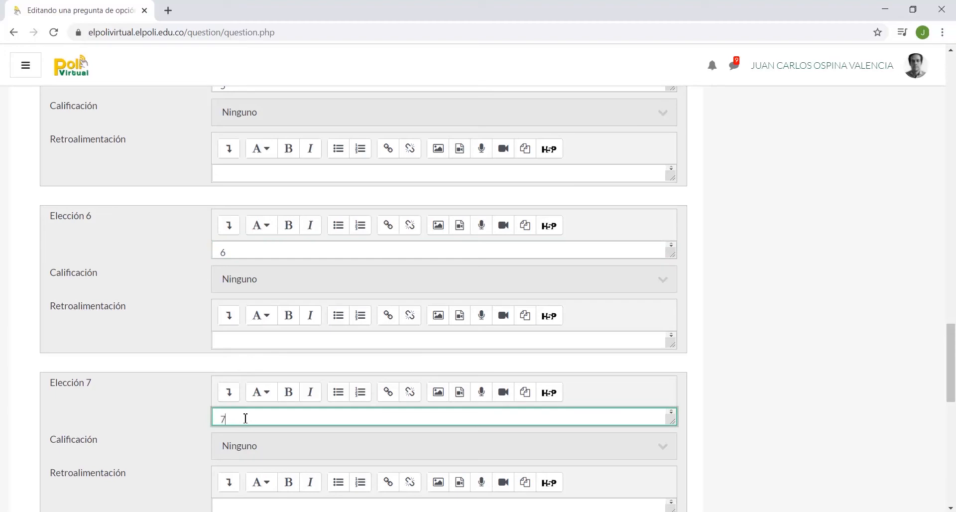
{"action": "key", "text": "BackSpace"}
{"action": "scroll", "coordinate": [480, 367], "scroll_direction": "down", "scroll_amount": 4}
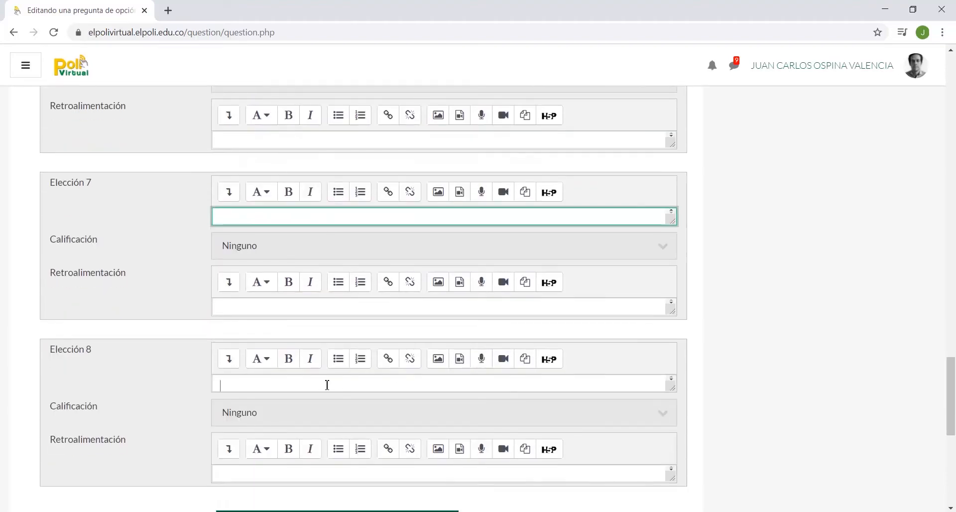
{"action": "left_click", "coordinate": [327, 384]}
{"action": "type", "text": "8"}
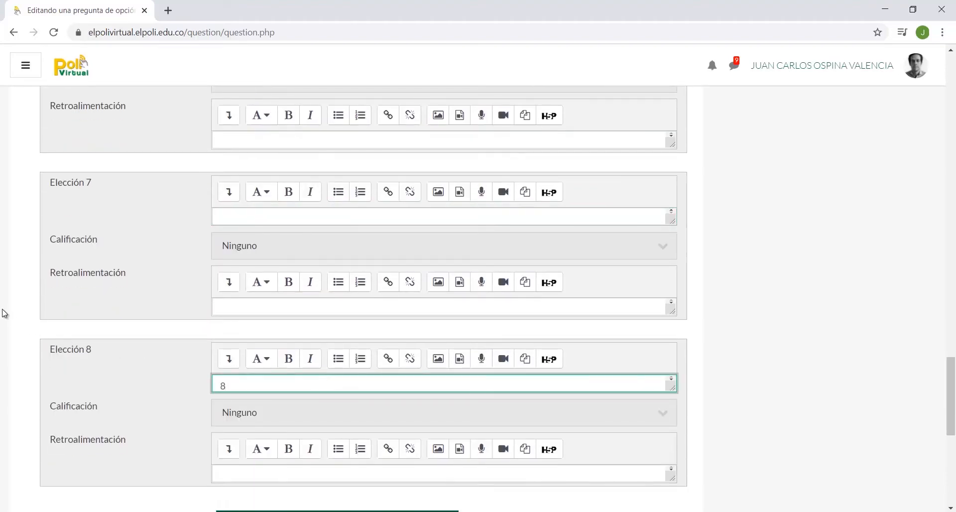
{"action": "scroll", "coordinate": [4, 307], "scroll_direction": "down", "scroll_amount": 7}
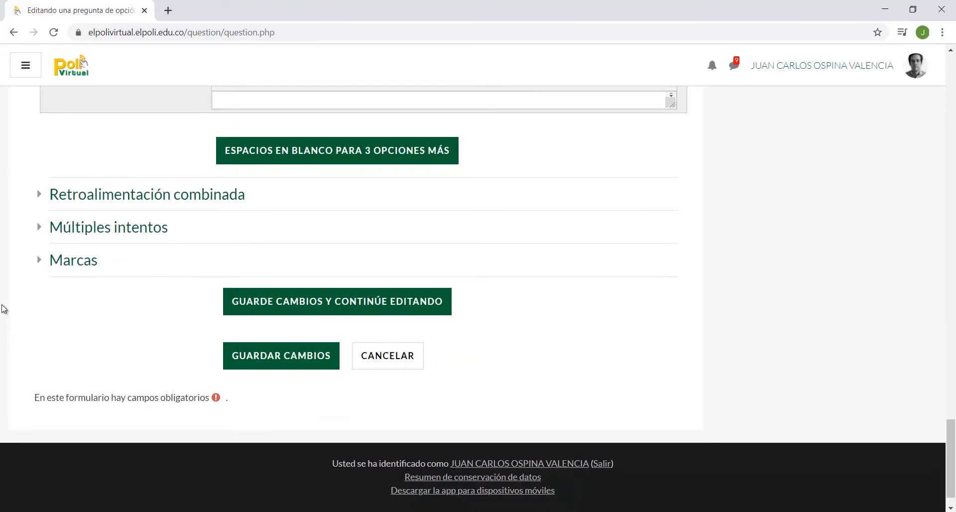
- Set the Calificación of choices 2 and 4 to 25% each
{"action": "scroll", "coordinate": [5, 307], "scroll_direction": "up", "scroll_amount": 5}
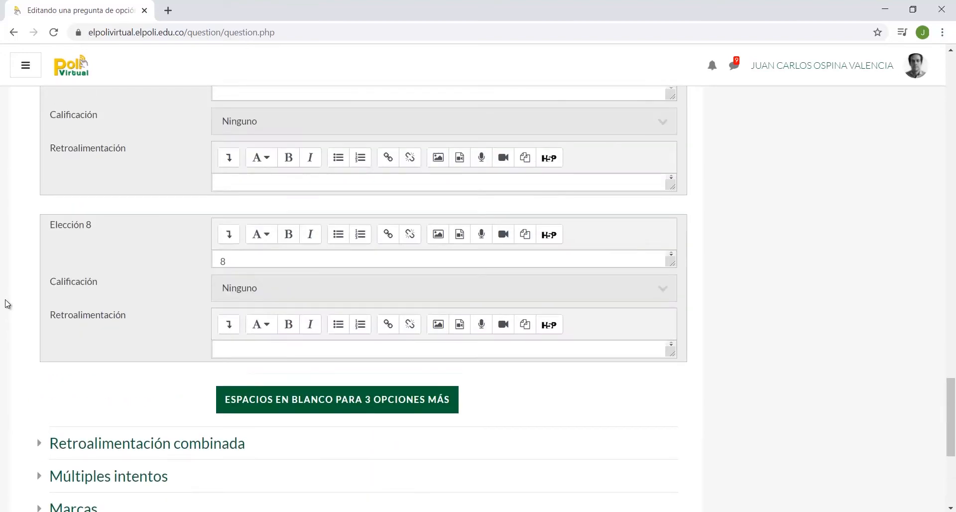
{"action": "scroll", "coordinate": [7, 304], "scroll_direction": "up", "scroll_amount": 20}
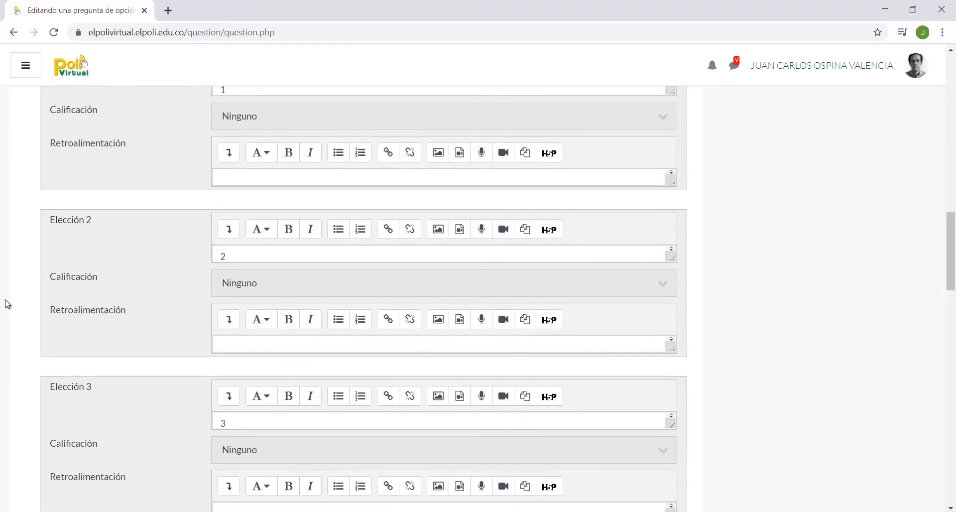
{"action": "left_click", "coordinate": [368, 289]}
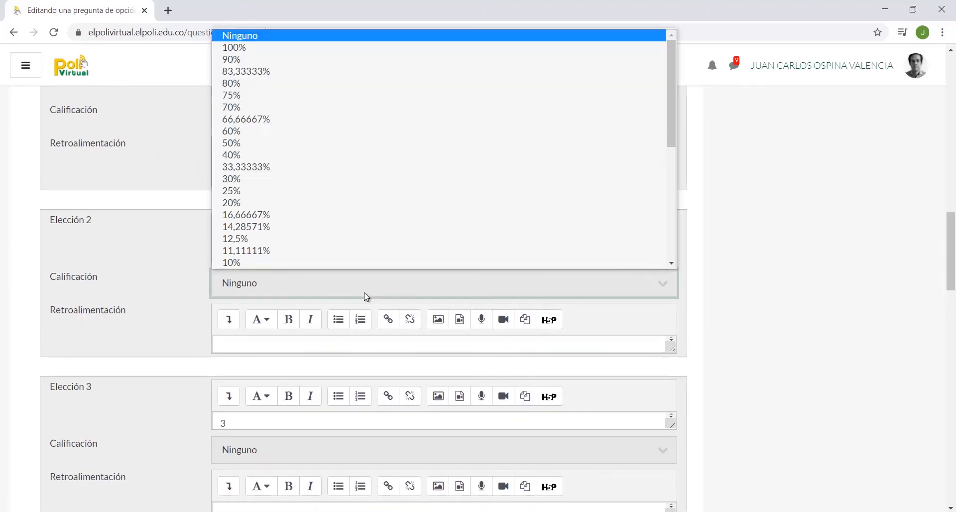
{"action": "key", "text": "Escape"}
{"action": "scroll", "coordinate": [4, 323], "scroll_direction": "down", "scroll_amount": 3}
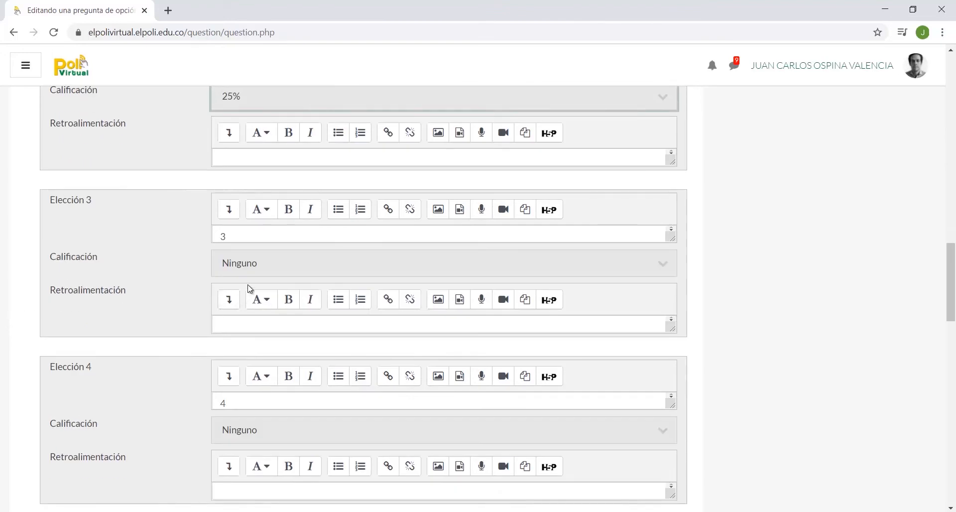
{"action": "left_click", "coordinate": [267, 429]}
{"action": "left_click", "coordinate": [278, 334]}
{"action": "scroll", "coordinate": [7, 337], "scroll_direction": "down", "scroll_amount": 6}
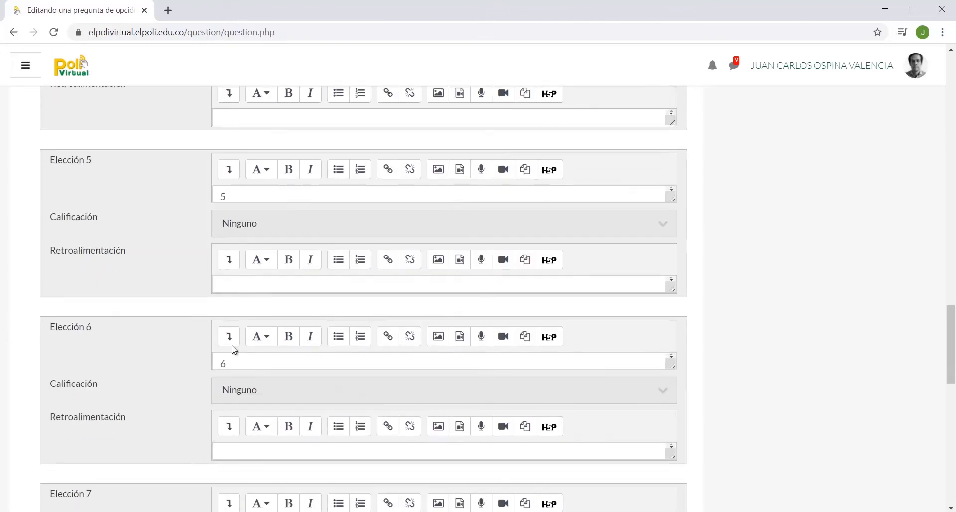
- Set the Calificación of choices 6 and 8 to 25% each
{"action": "left_click", "coordinate": [254, 391]}
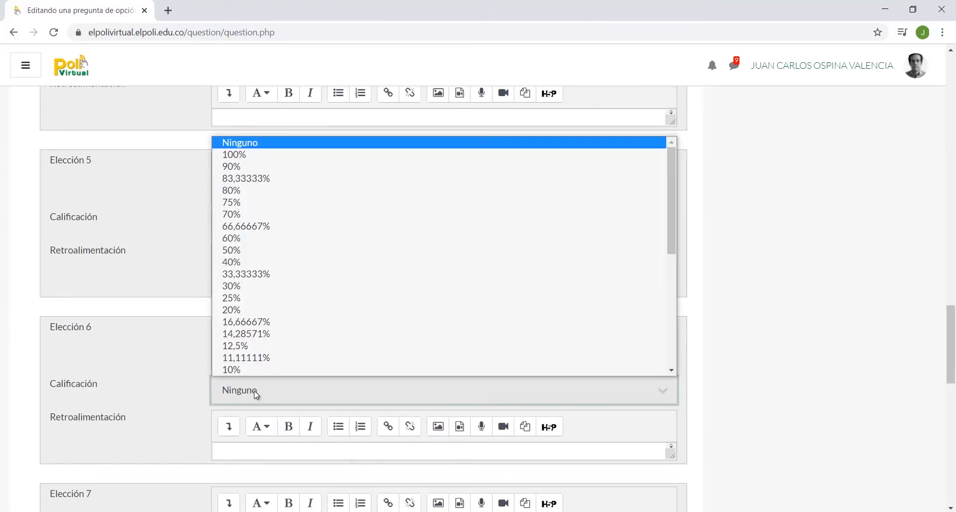
{"action": "left_click", "coordinate": [256, 297]}
{"action": "scroll", "coordinate": [286, 358], "scroll_direction": "down", "scroll_amount": 4}
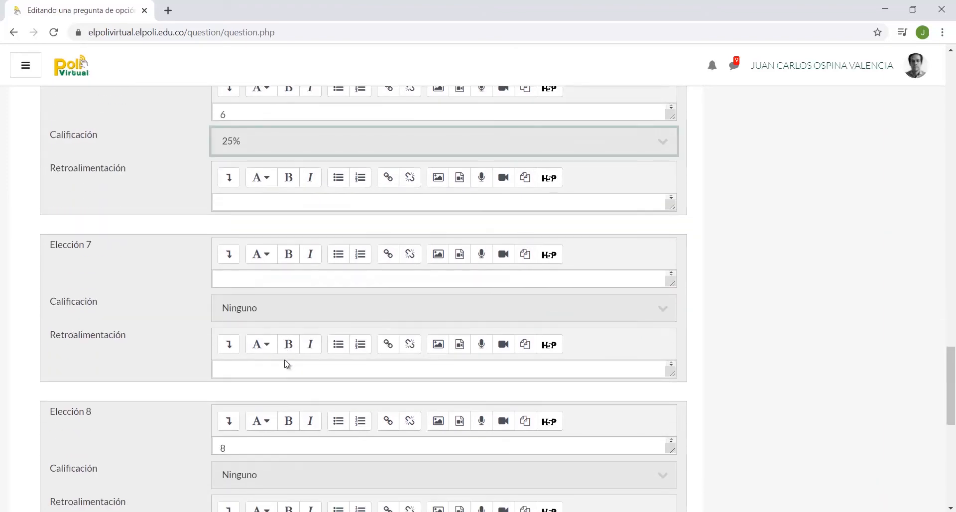
{"action": "left_click", "coordinate": [259, 476]}
{"action": "scroll", "coordinate": [259, 406], "scroll_direction": "down", "scroll_amount": 1}
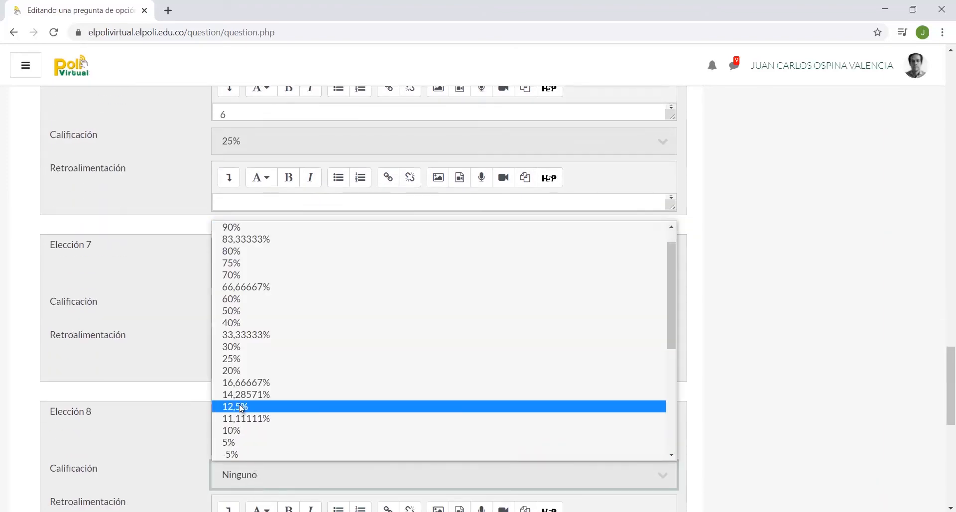
{"action": "left_click", "coordinate": [247, 359]}
{"action": "left_click", "coordinate": [762, 358]}
- Save the even-numbers question and return to the quiz editing page
{"action": "scroll", "coordinate": [764, 359], "scroll_direction": "down", "scroll_amount": 6}
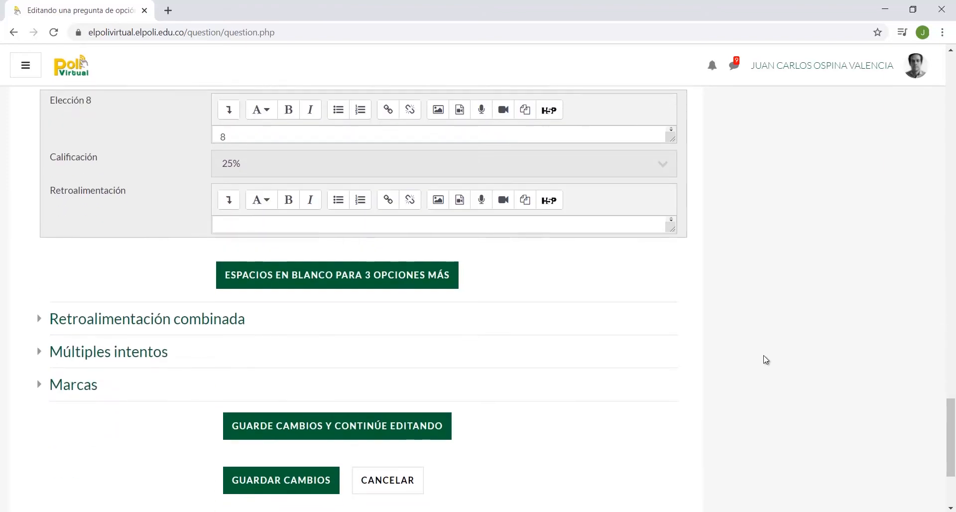
{"action": "scroll", "coordinate": [720, 304], "scroll_direction": "down", "scroll_amount": 3}
{"action": "left_click", "coordinate": [308, 324]}
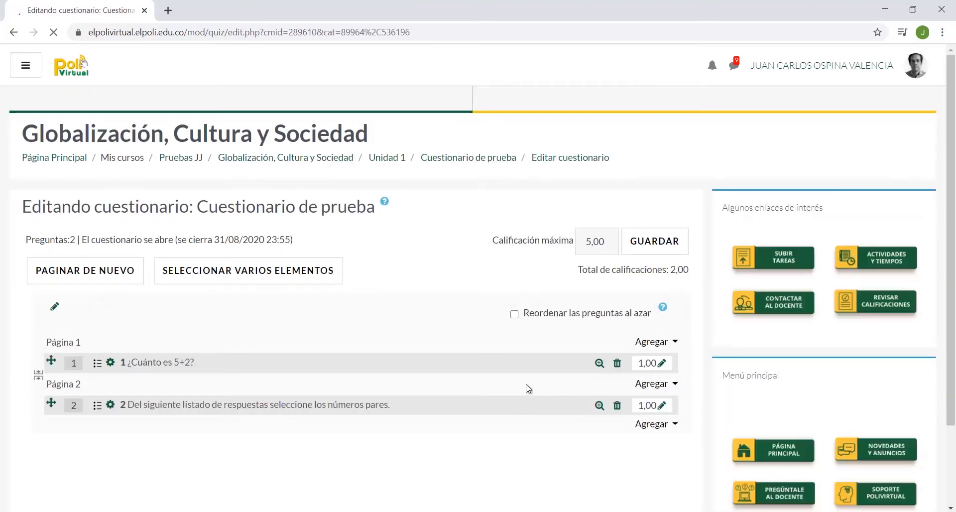
- Preview the even-numbers question and fill the preview in with the correct answers
{"action": "left_click", "coordinate": [598, 406]}
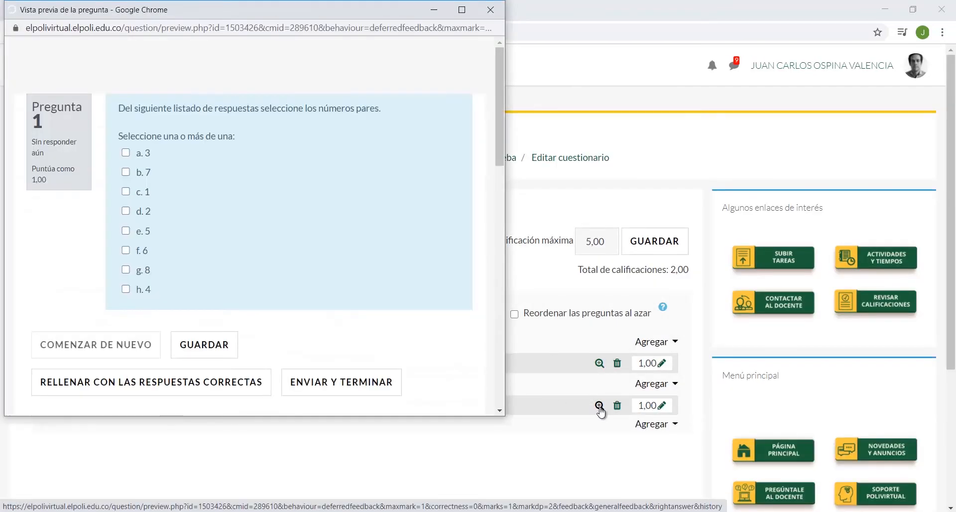
{"action": "left_click", "coordinate": [115, 390]}
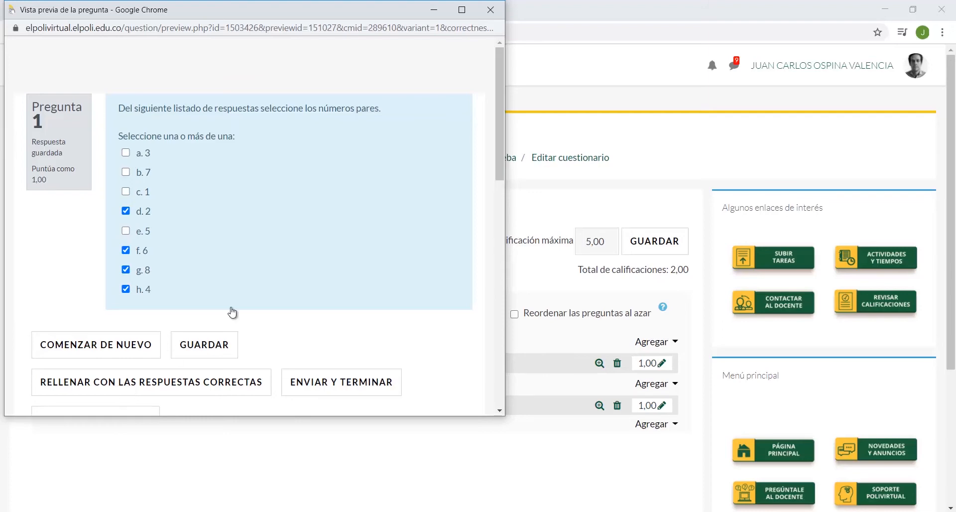
- Close the even-numbers question preview and add a new Verdadero/Falso question to the quiz
{"action": "left_click", "coordinate": [488, 7]}
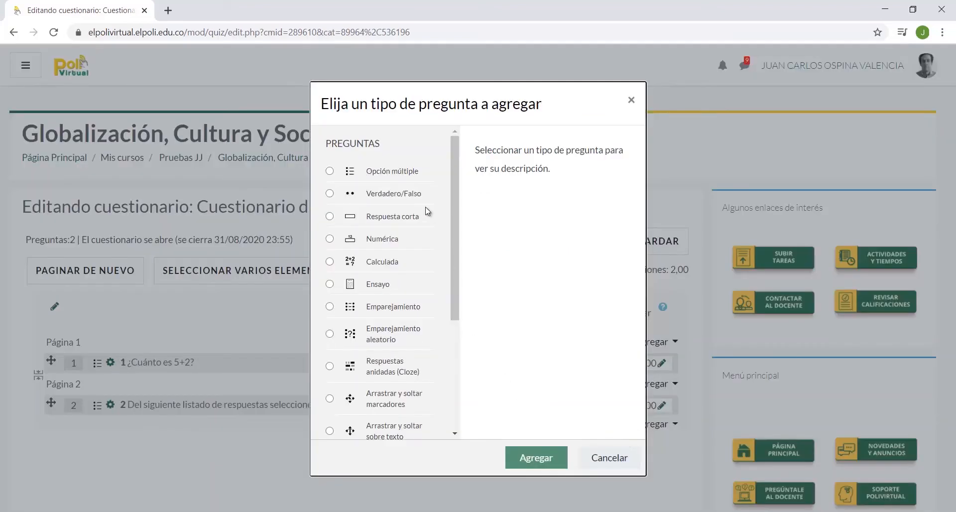
{"action": "left_click", "coordinate": [406, 198]}
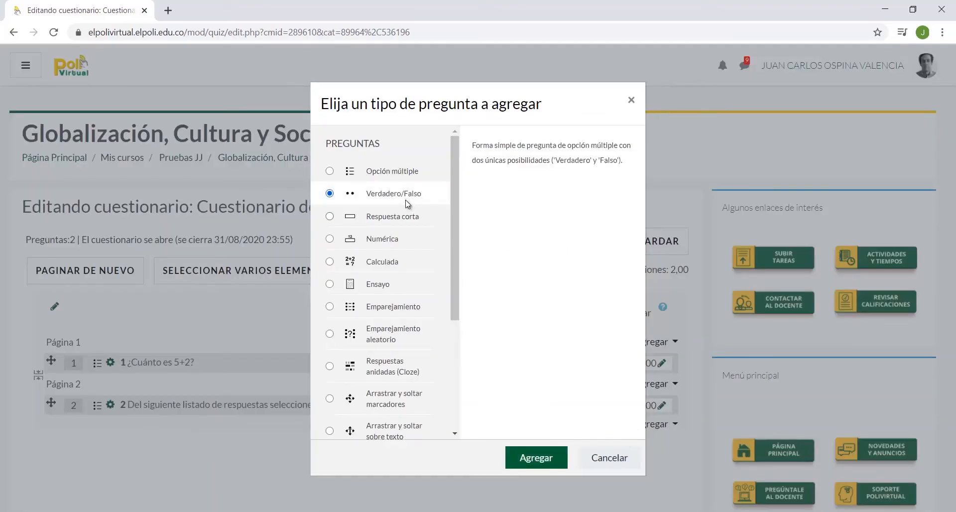
{"action": "left_click", "coordinate": [521, 457]}
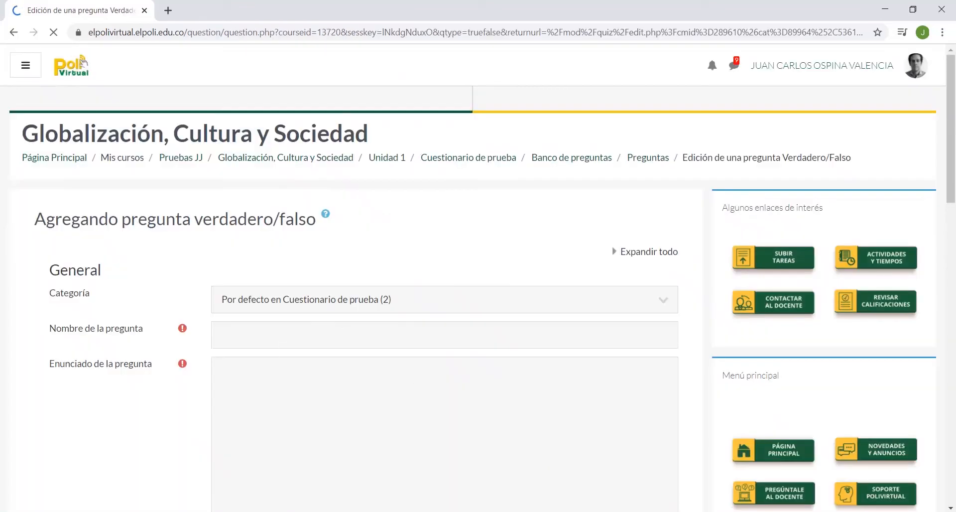
- Name the true/false question 3 and enter the statement "¿La palabra perro es grave?" with the word perro in bold
{"action": "left_click", "coordinate": [418, 344]}
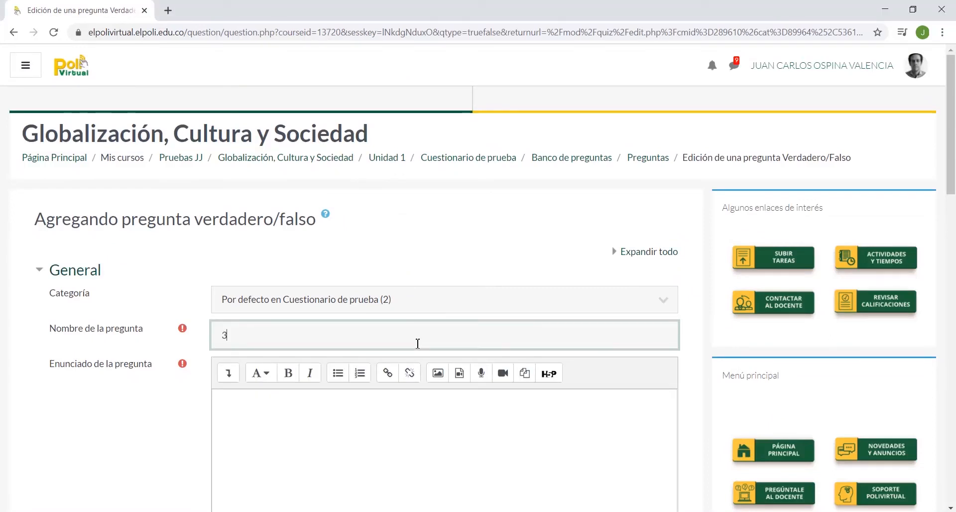
{"action": "type", "text": "3"}
{"action": "left_click", "coordinate": [467, 457]}
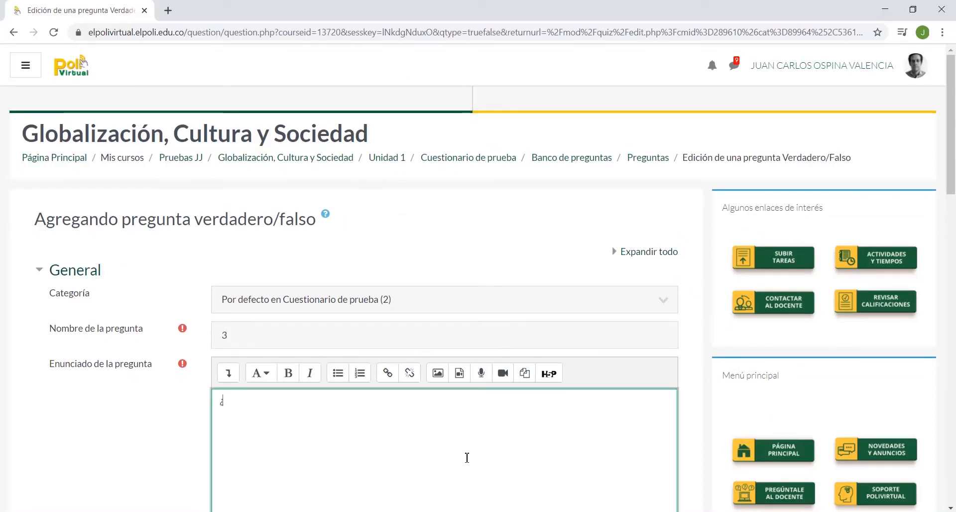
{"action": "type", "text": "¿La palabra perro es grave?"}
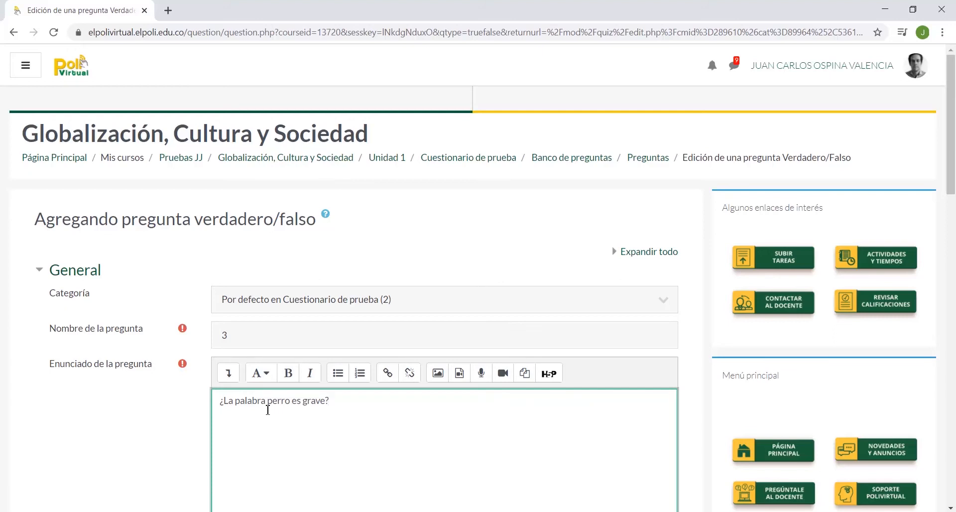
{"action": "left_click_drag", "start_coordinate": [267, 401], "coordinate": [293, 403]}
{"action": "left_click", "coordinate": [287, 372]}
{"action": "left_click", "coordinate": [373, 419]}
- Set the Respuesta correcta to Verdadero and save the true/false question
{"action": "scroll", "coordinate": [13, 327], "scroll_direction": "down", "scroll_amount": 5}
{"action": "scroll", "coordinate": [14, 327], "scroll_direction": "down", "scroll_amount": 6}
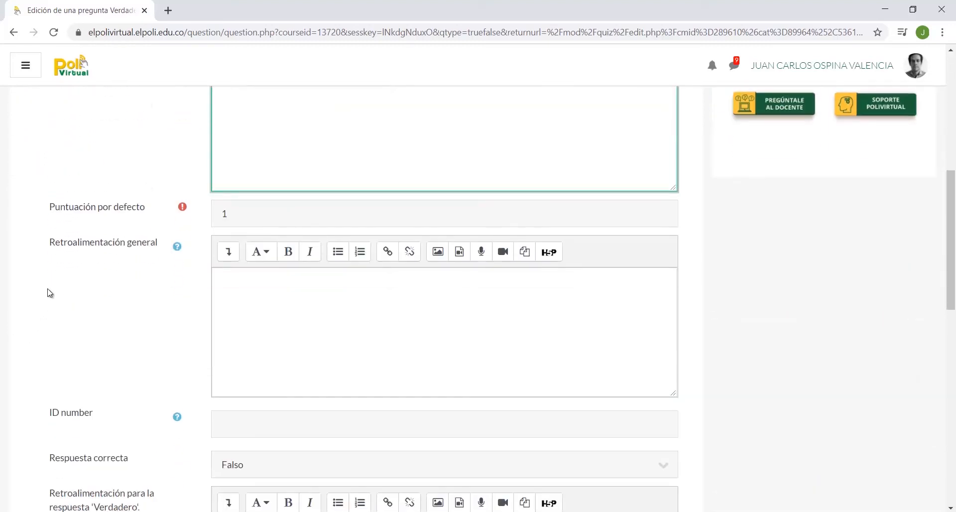
{"action": "left_click", "coordinate": [295, 291]}
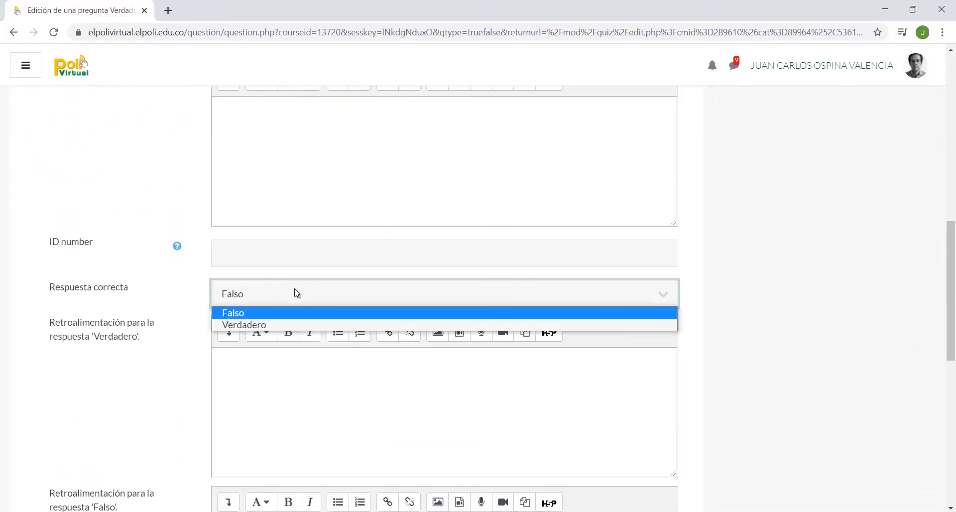
{"action": "left_click", "coordinate": [277, 321]}
{"action": "scroll", "coordinate": [3, 274], "scroll_direction": "down", "scroll_amount": 8}
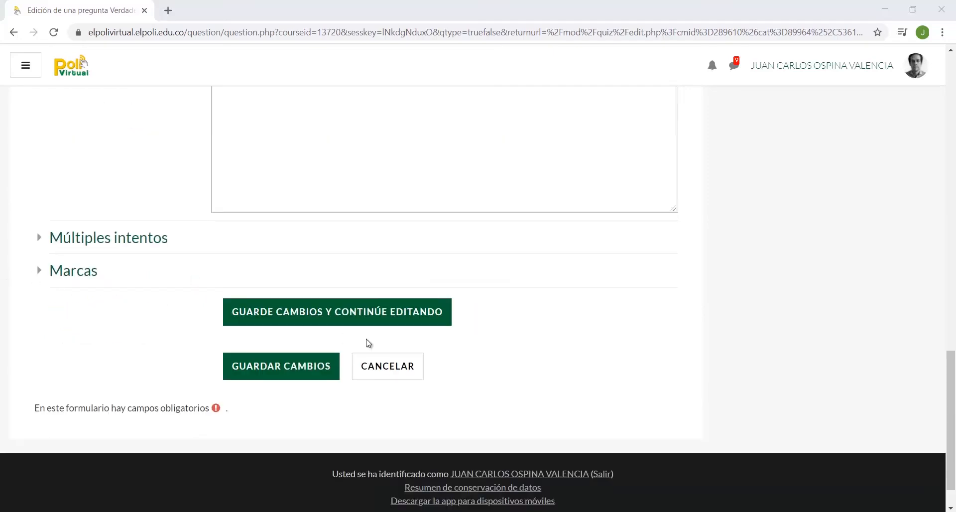
{"action": "left_click", "coordinate": [318, 377]}
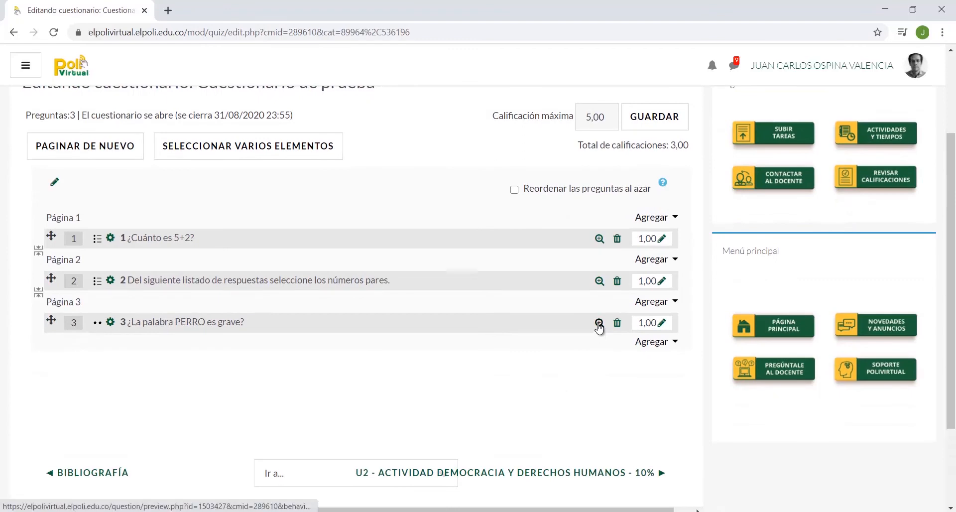
- Preview the true/false question, fill it in with the correct answer and close the preview
{"action": "left_click", "coordinate": [599, 323]}
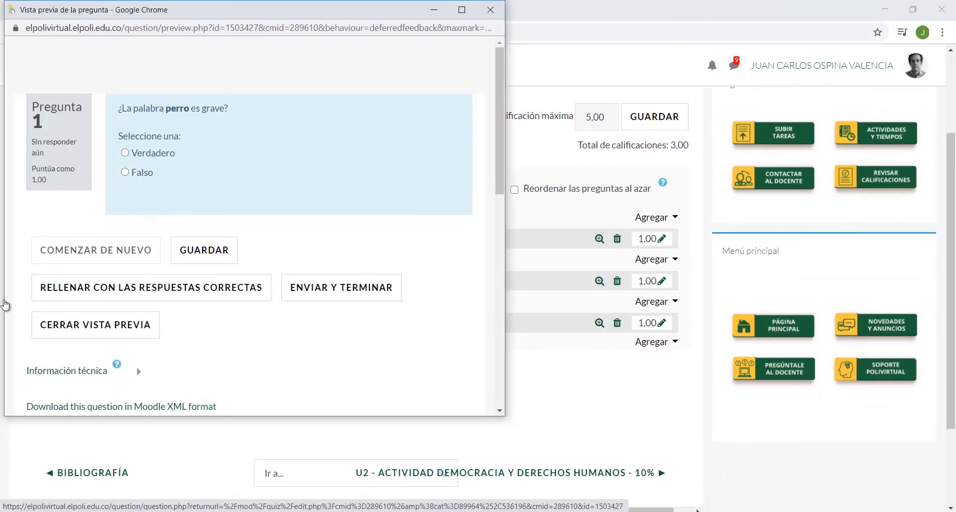
{"action": "left_click", "coordinate": [232, 289]}
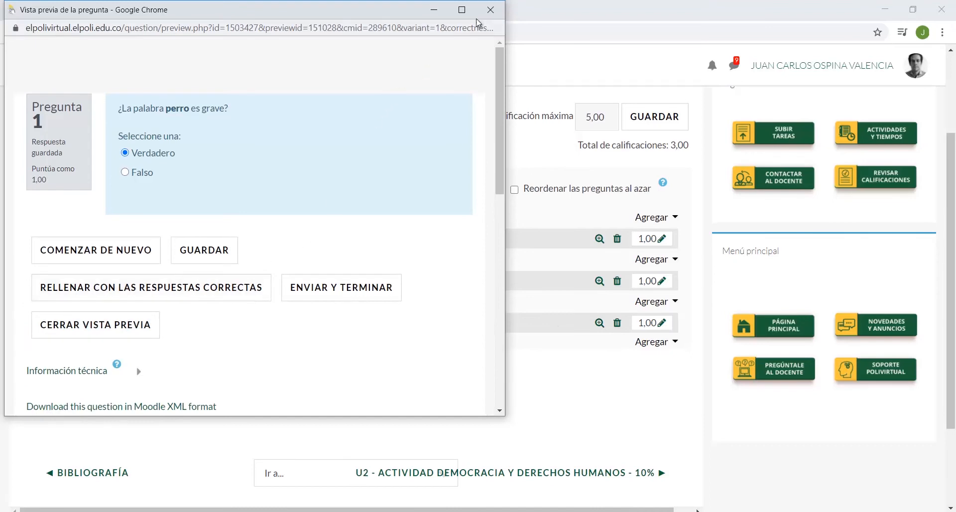
{"action": "left_click", "coordinate": [490, 10]}
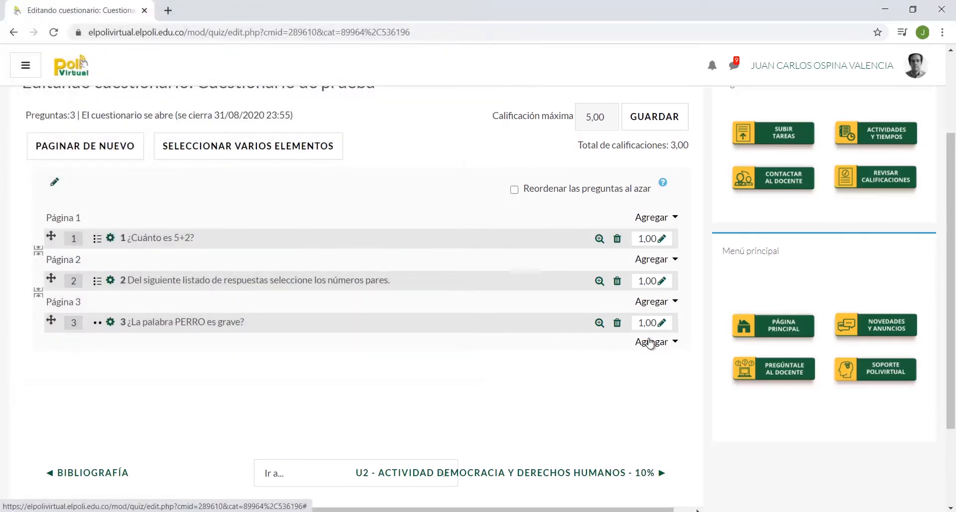
- Add a new Respuesta corta question after question 3 of the quiz
{"action": "left_click", "coordinate": [650, 343]}
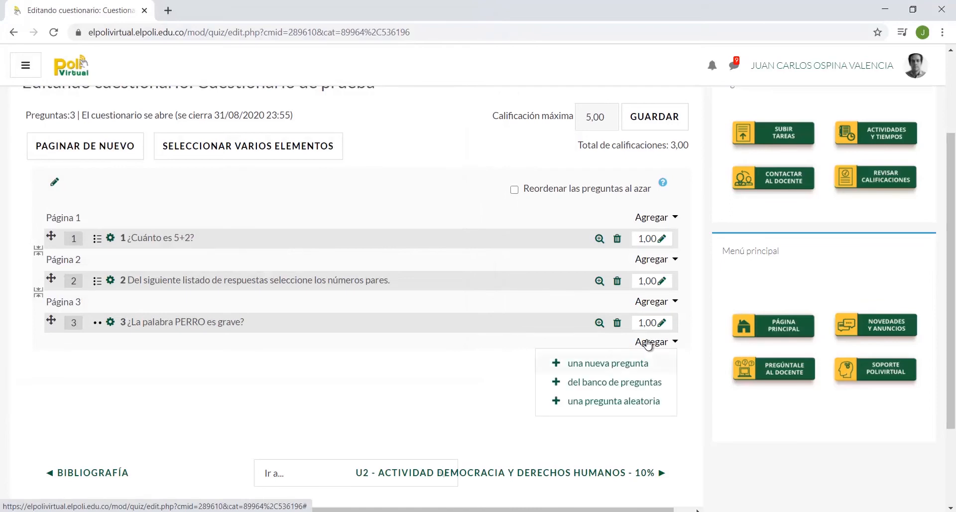
{"action": "left_click", "coordinate": [628, 364]}
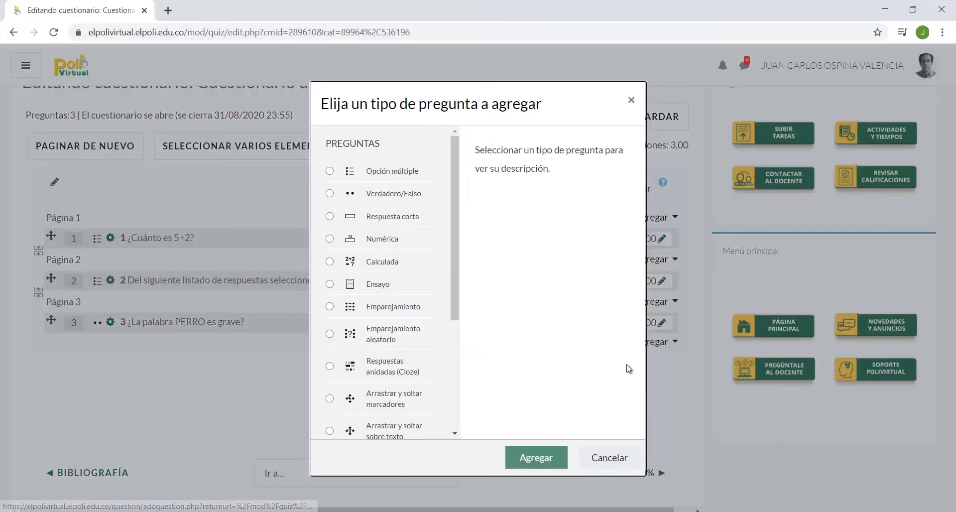
{"action": "left_click", "coordinate": [328, 217]}
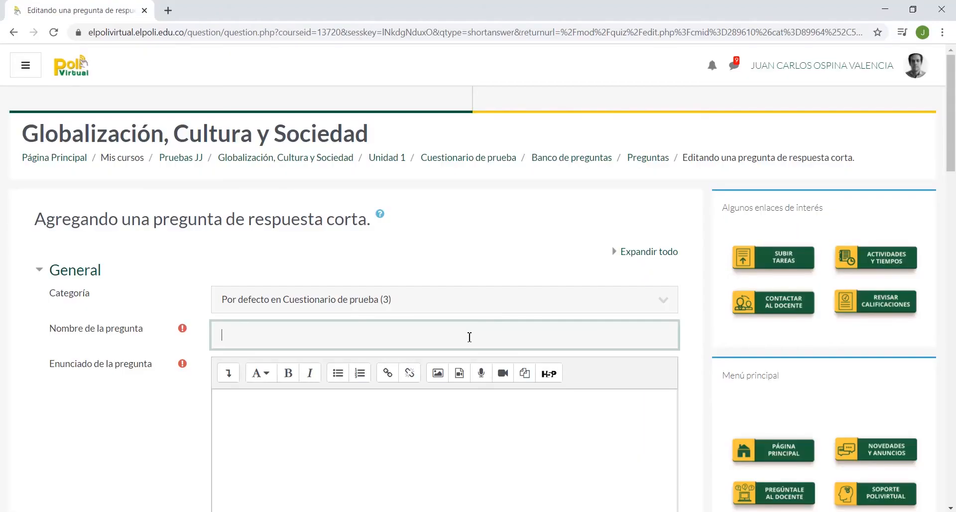
- Name the short-answer question 4 and enter the statement "¿Qué es H2O?"
{"action": "type", "text": "4"}
{"action": "scroll", "coordinate": [468, 343], "scroll_direction": "down", "scroll_amount": 2}
{"action": "left_click", "coordinate": [477, 303]}
{"action": "type", "text": "¿Qué es H2O?"}
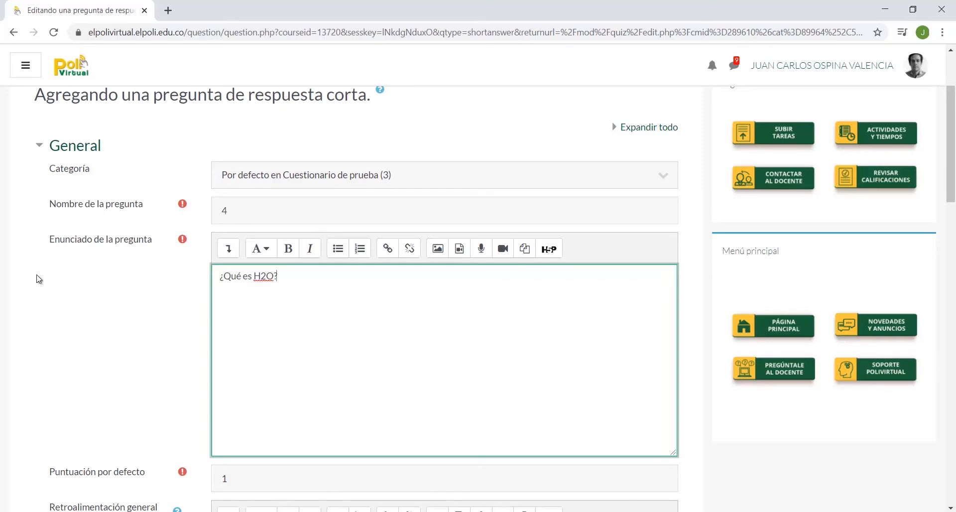
- Choose Igual mayúsculas que minúsculas as the case-sensitivity option of the short-answer question
{"action": "scroll", "coordinate": [17, 286], "scroll_direction": "down", "scroll_amount": 5}
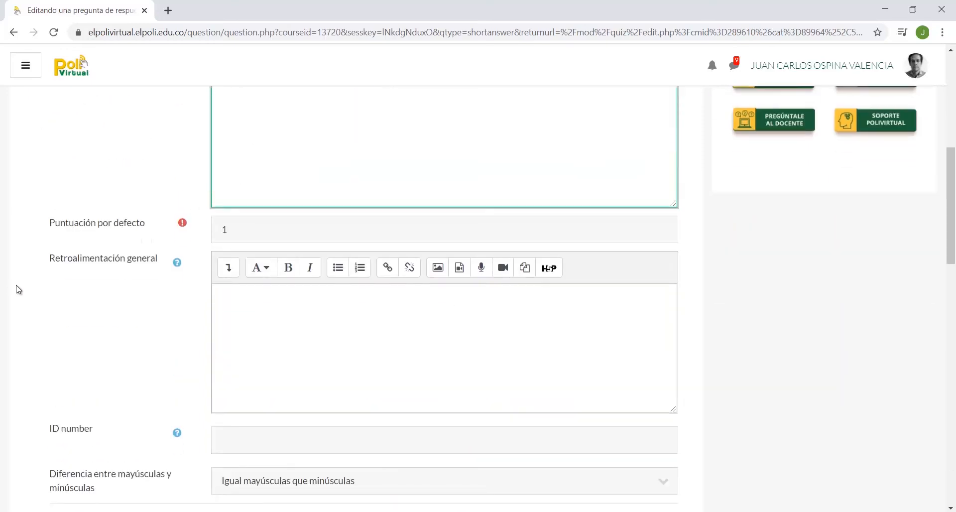
{"action": "scroll", "coordinate": [16, 284], "scroll_direction": "down", "scroll_amount": 4}
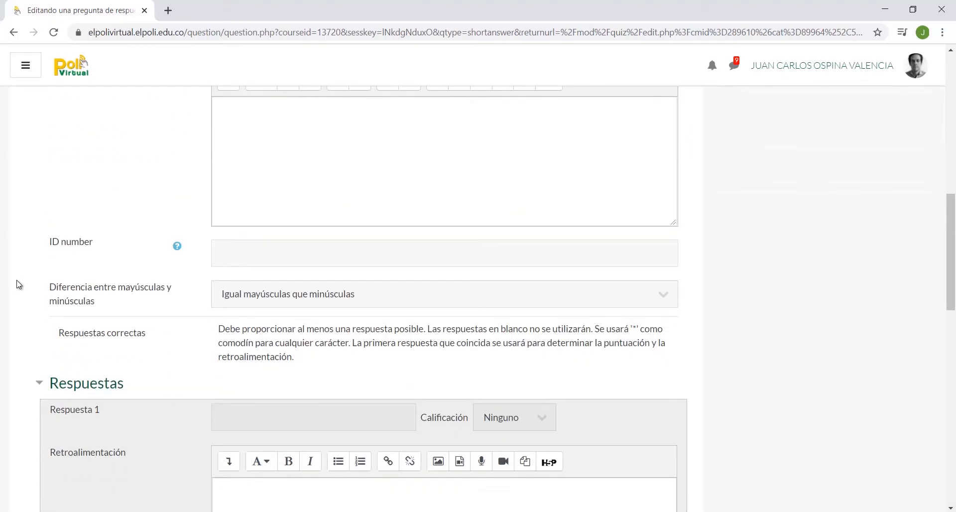
{"action": "left_click", "coordinate": [269, 292]}
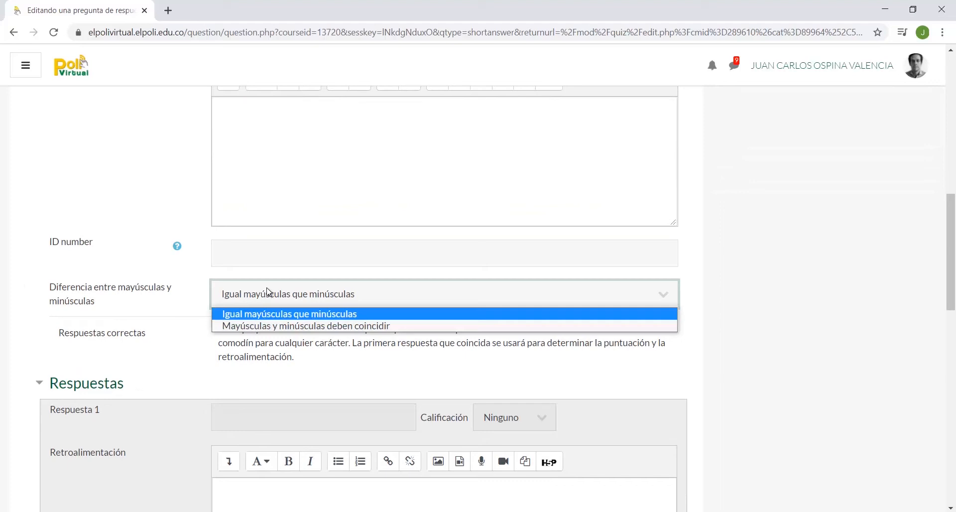
{"action": "left_click", "coordinate": [275, 314]}
{"action": "left_click", "coordinate": [69, 195]}
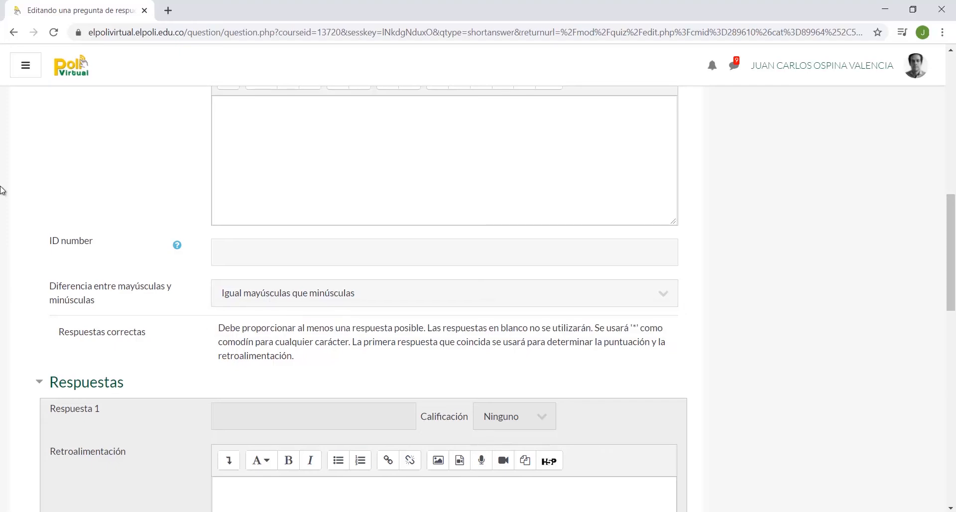
- Enter "agua" as Respuesta 1 with a Calificación of 100% and save the short-answer question
{"action": "scroll", "coordinate": [3, 194], "scroll_direction": "down", "scroll_amount": 4}
{"action": "scroll", "coordinate": [4, 199], "scroll_direction": "down", "scroll_amount": 1}
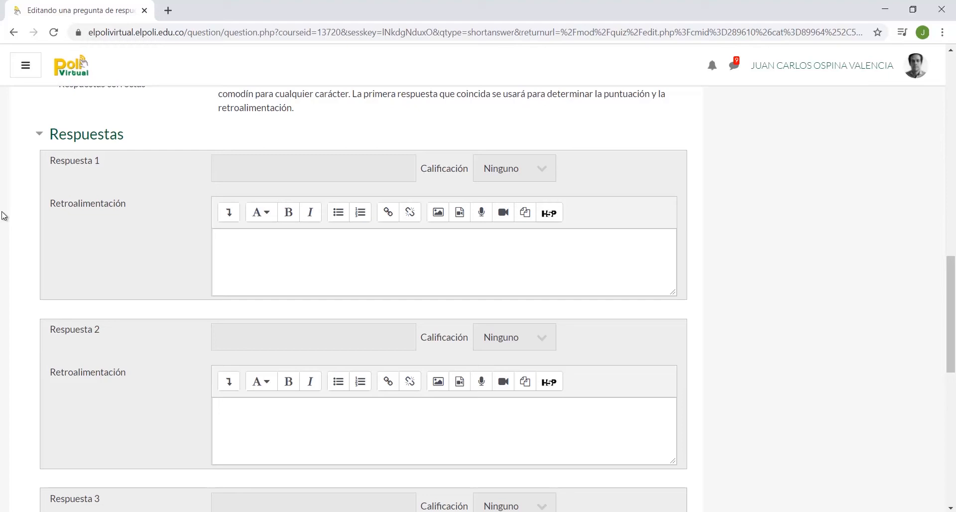
{"action": "left_click", "coordinate": [254, 163]}
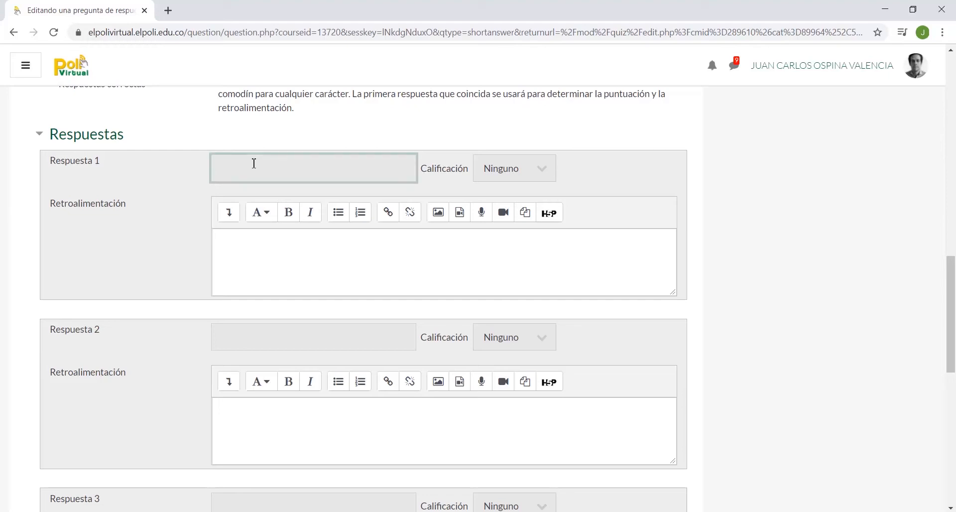
{"action": "type", "text": "agua"}
{"action": "left_click", "coordinate": [491, 174]}
{"action": "left_click", "coordinate": [544, 199]}
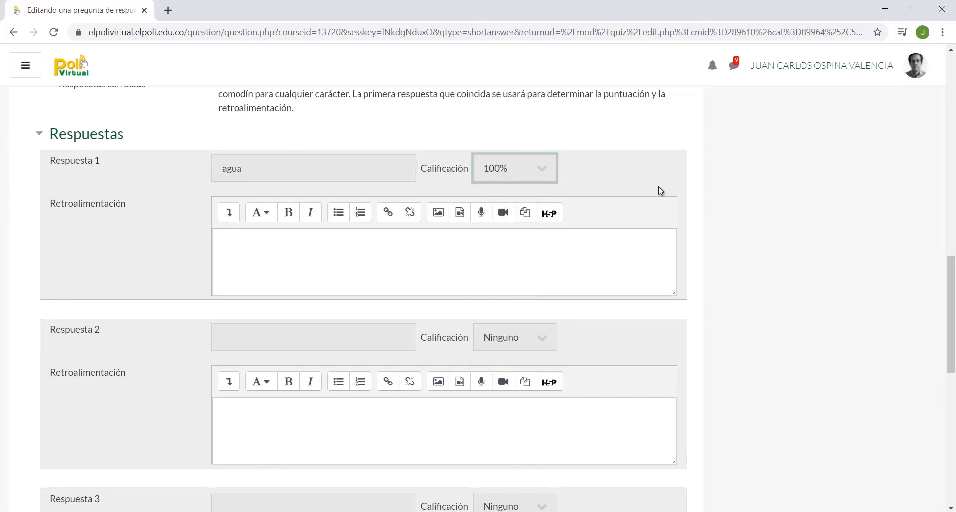
{"action": "scroll", "coordinate": [721, 219], "scroll_direction": "down", "scroll_amount": 10}
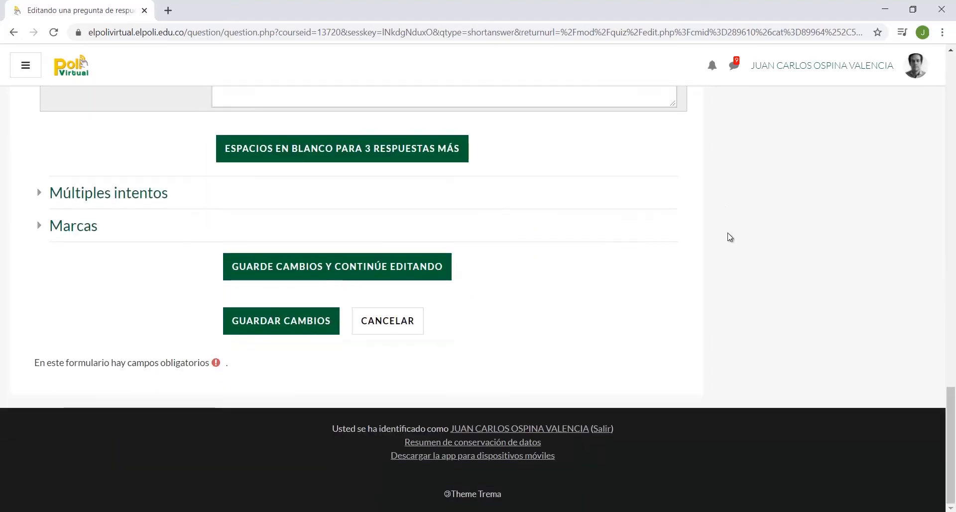
{"action": "left_click", "coordinate": [311, 321]}
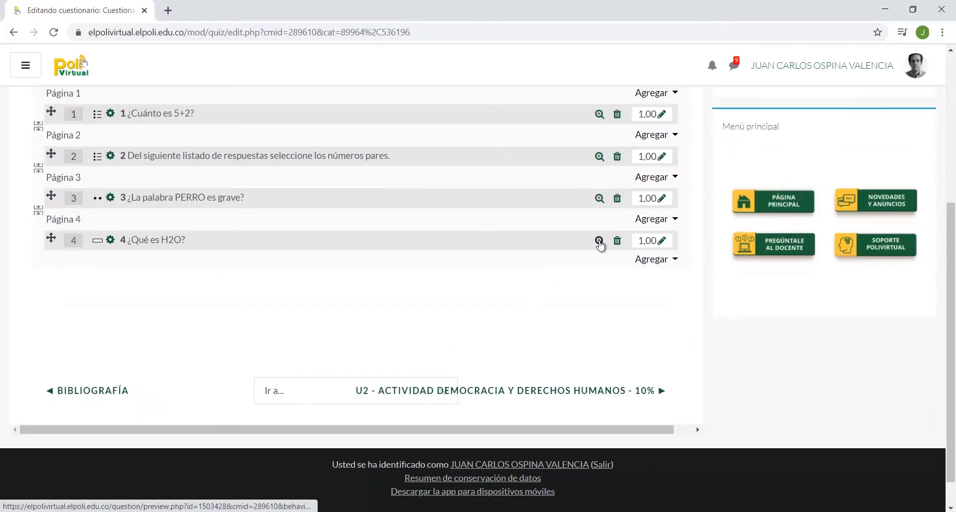
- Preview the H2O question, fill it in with the correct answer and close the preview
{"action": "left_click", "coordinate": [599, 242]}
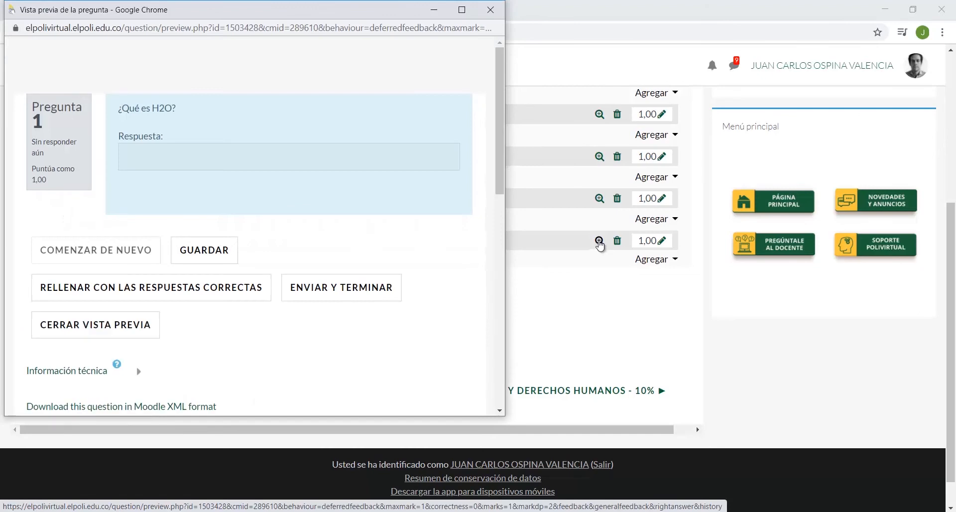
{"action": "left_click", "coordinate": [176, 289]}
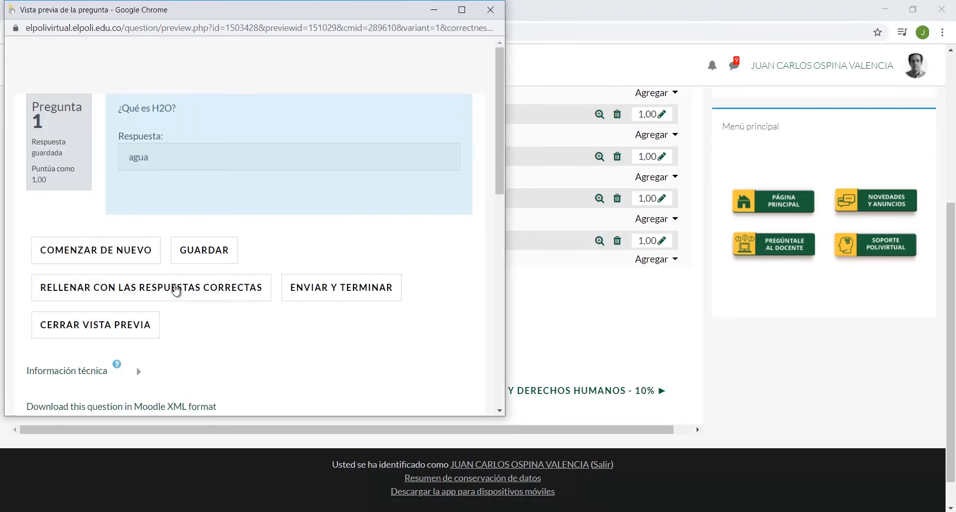
{"action": "left_click", "coordinate": [490, 10]}
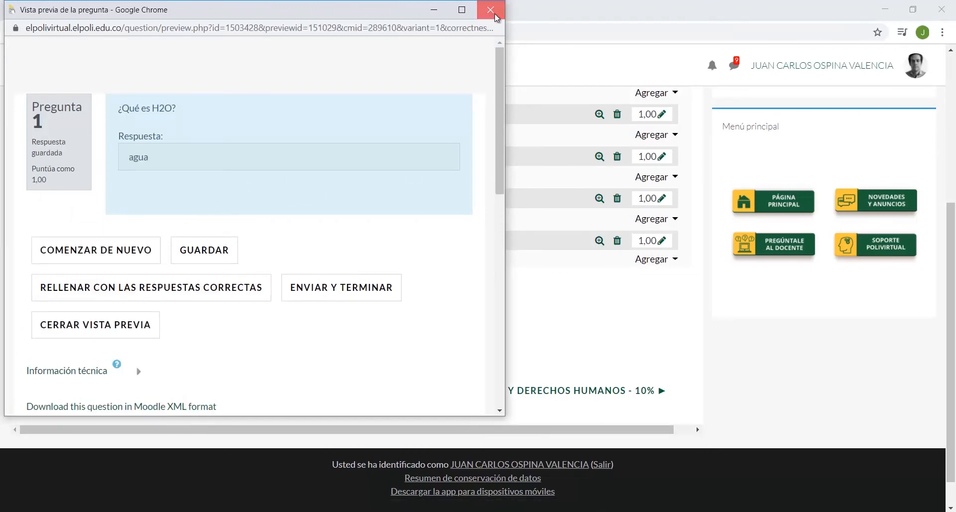
- Add a new Ensayo question after question 4 of the quiz
{"action": "left_click", "coordinate": [666, 260]}
{"action": "left_click", "coordinate": [629, 281]}
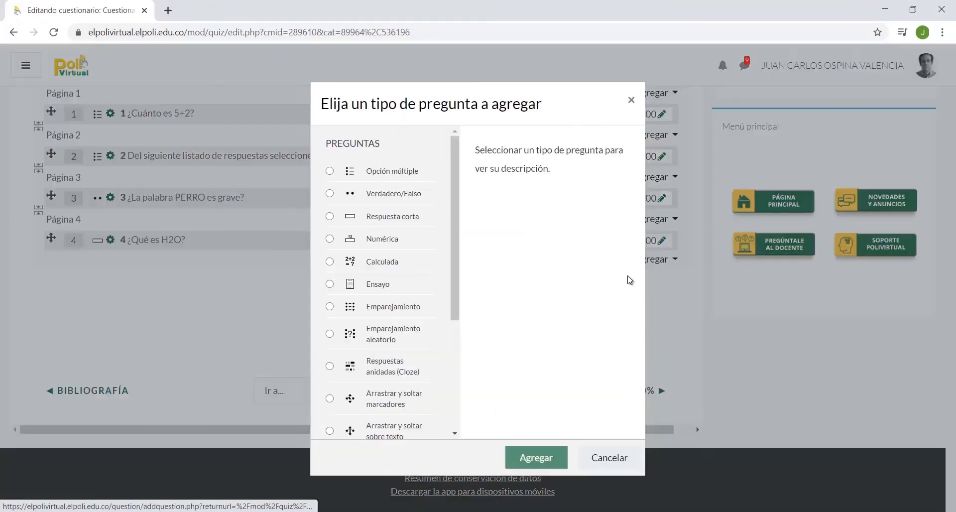
{"action": "left_click", "coordinate": [377, 287]}
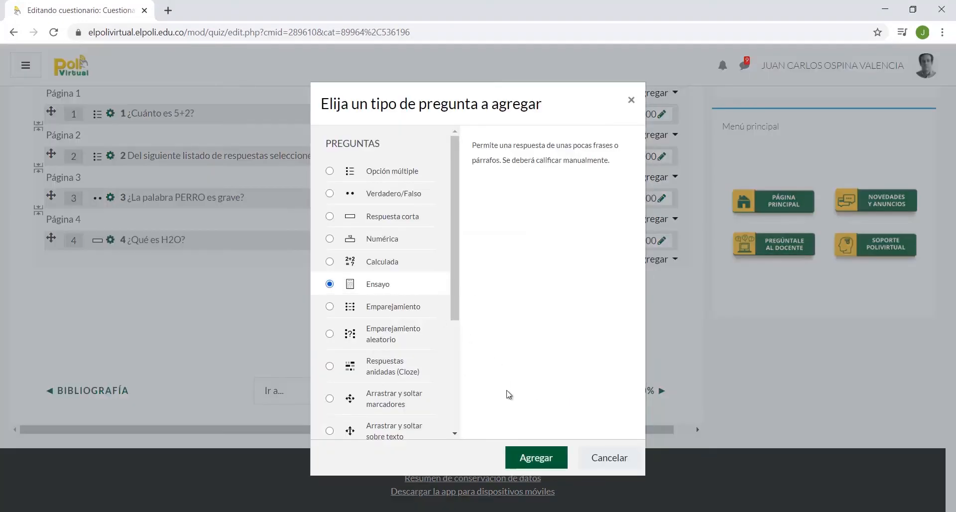
{"action": "left_click", "coordinate": [540, 458]}
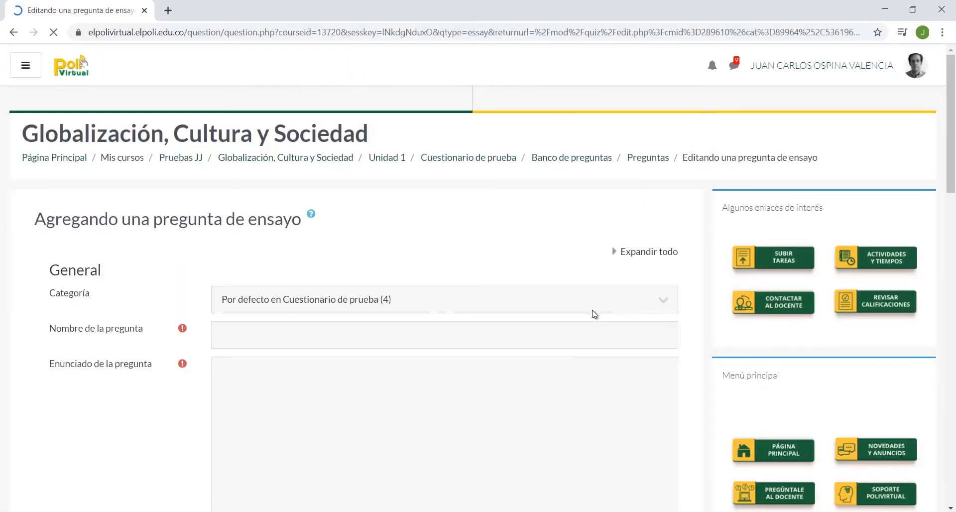
- Name the essay question 5 and enter the statement "¿Qué es globalización?"
{"action": "left_click", "coordinate": [546, 333]}
{"action": "type", "text": "5"}
{"action": "left_click", "coordinate": [530, 426]}
{"action": "type", "text": "¿Qué es globalización?"}
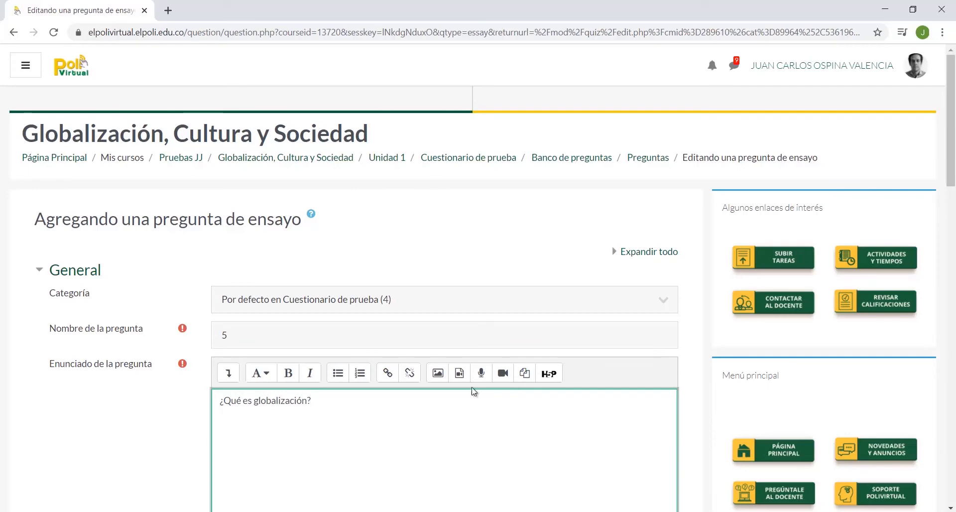
- Select 15 líneas as the essay question's Tamaño de la caja de entrada and save the question
{"action": "scroll", "coordinate": [3, 402], "scroll_direction": "down", "scroll_amount": 3}
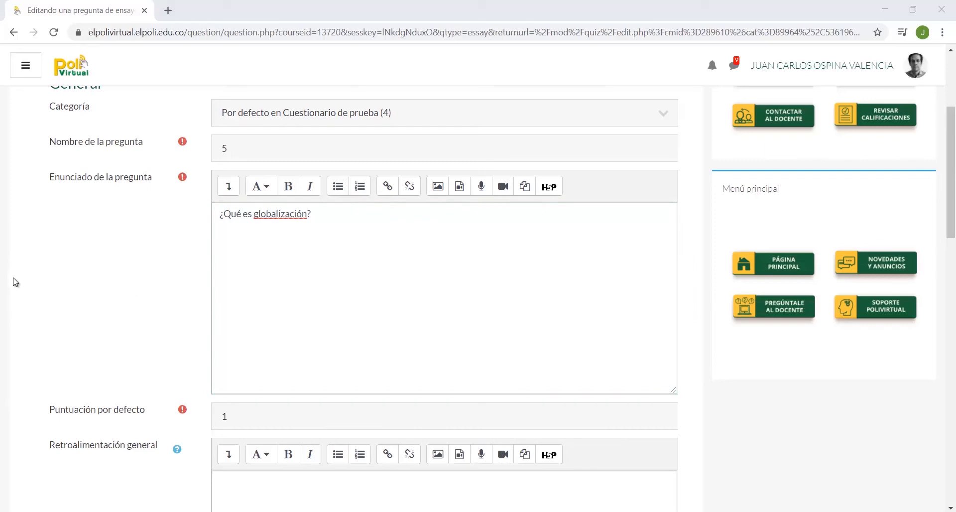
{"action": "scroll", "coordinate": [14, 282], "scroll_direction": "down", "scroll_amount": 5}
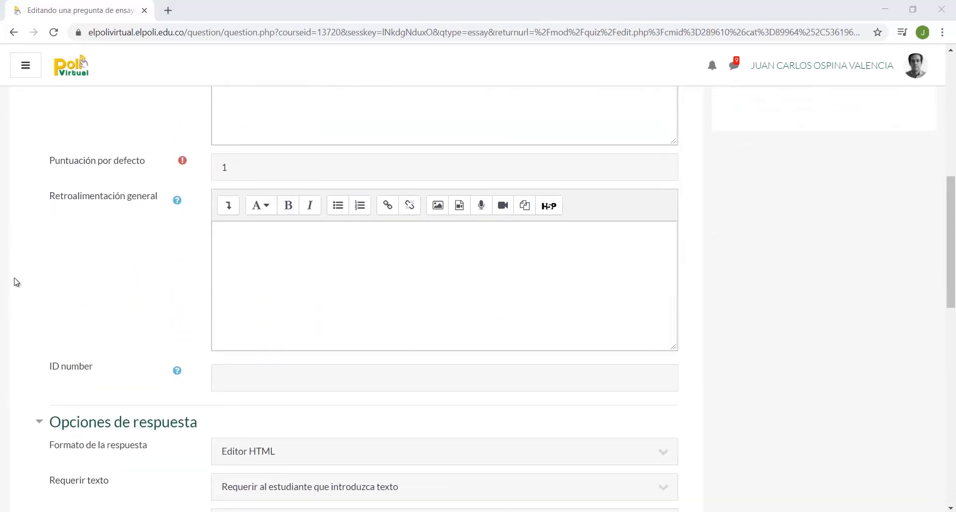
{"action": "scroll", "coordinate": [16, 282], "scroll_direction": "down", "scroll_amount": 4}
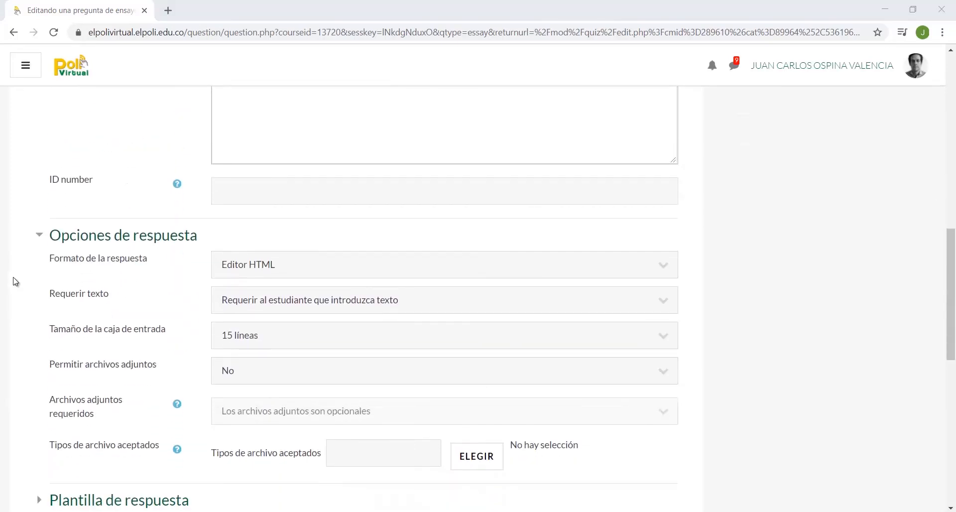
{"action": "left_click", "coordinate": [261, 338]}
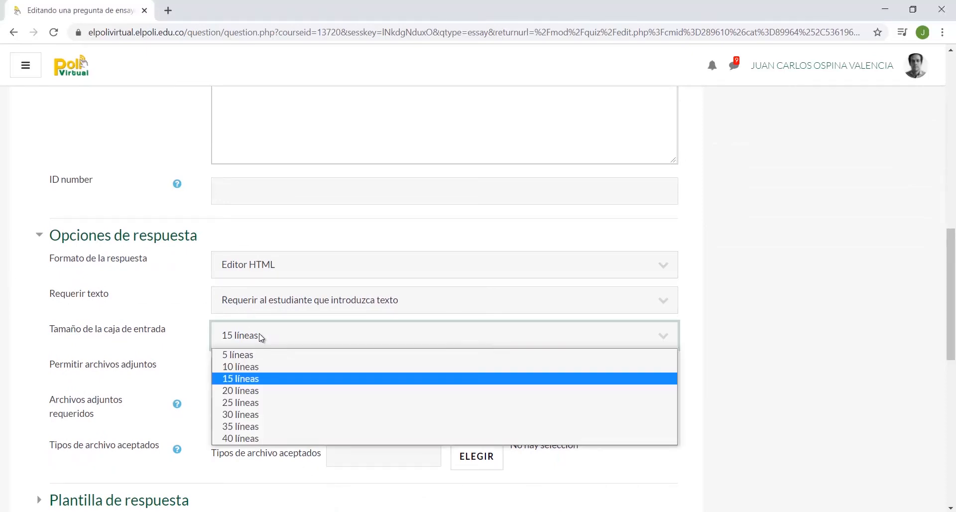
{"action": "left_click", "coordinate": [255, 377]}
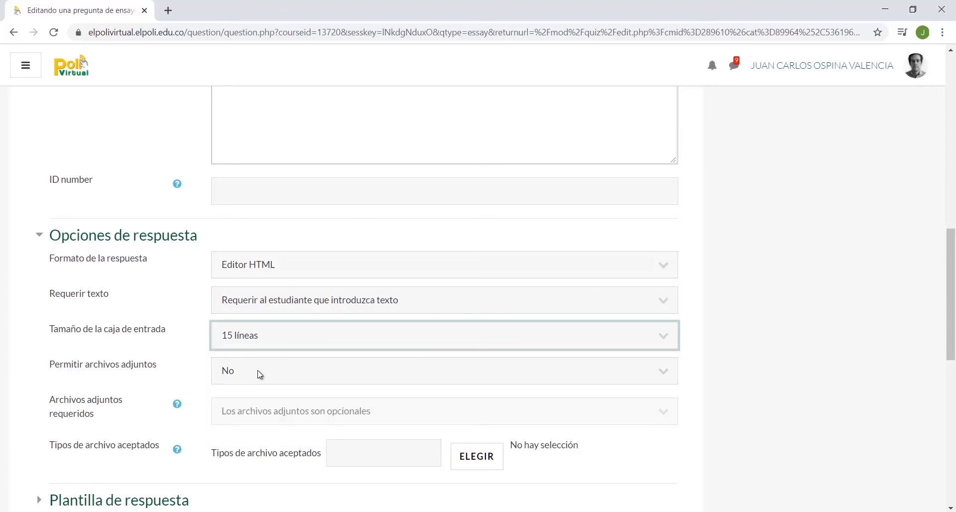
{"action": "left_click", "coordinate": [752, 343]}
{"action": "scroll", "coordinate": [752, 345], "scroll_direction": "down", "scroll_amount": 6}
{"action": "scroll", "coordinate": [753, 345], "scroll_direction": "down", "scroll_amount": 4}
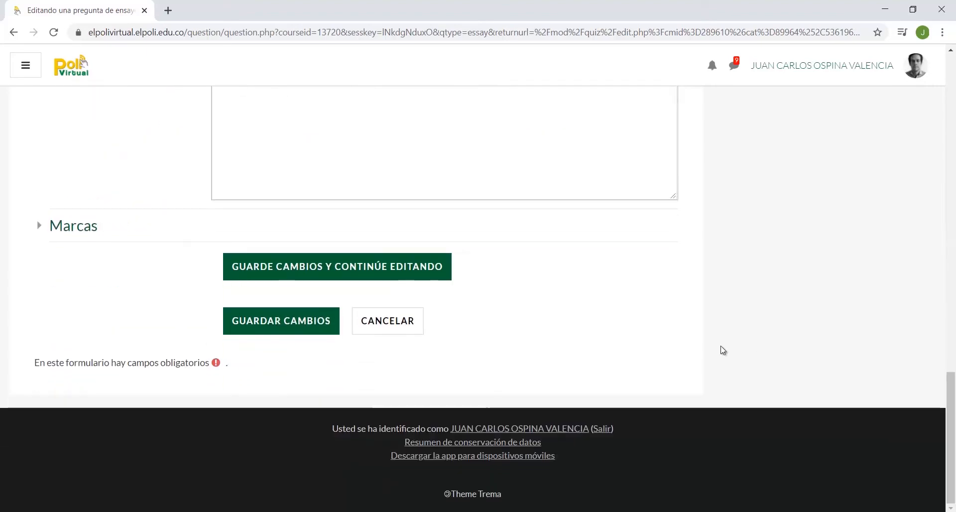
{"action": "left_click", "coordinate": [303, 330]}
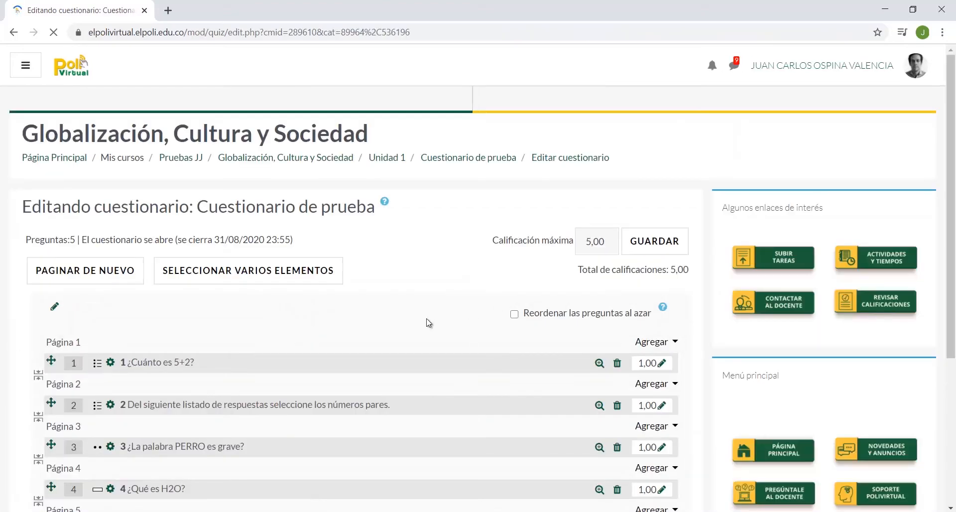
- Preview the essay question about globalización and close the preview
{"action": "scroll", "coordinate": [430, 324], "scroll_direction": "down", "scroll_amount": 6}
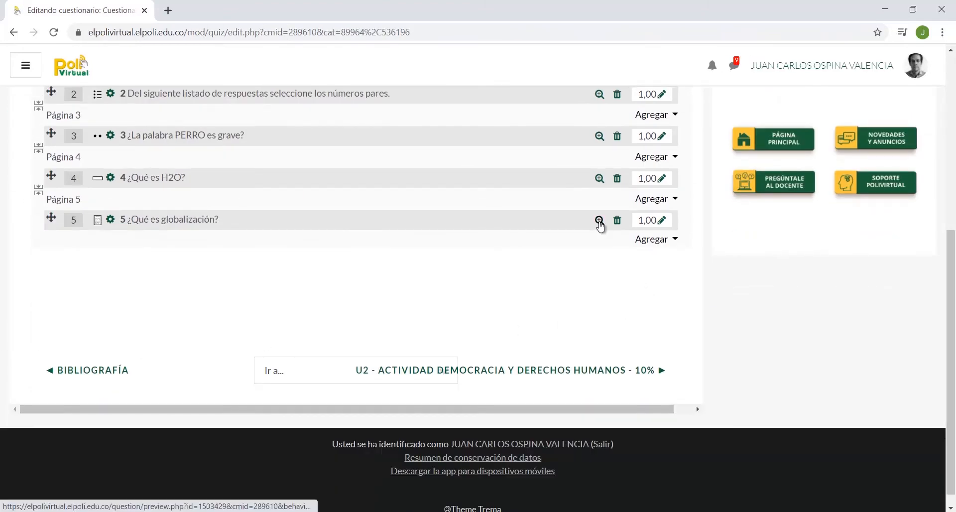
{"action": "left_click", "coordinate": [599, 220]}
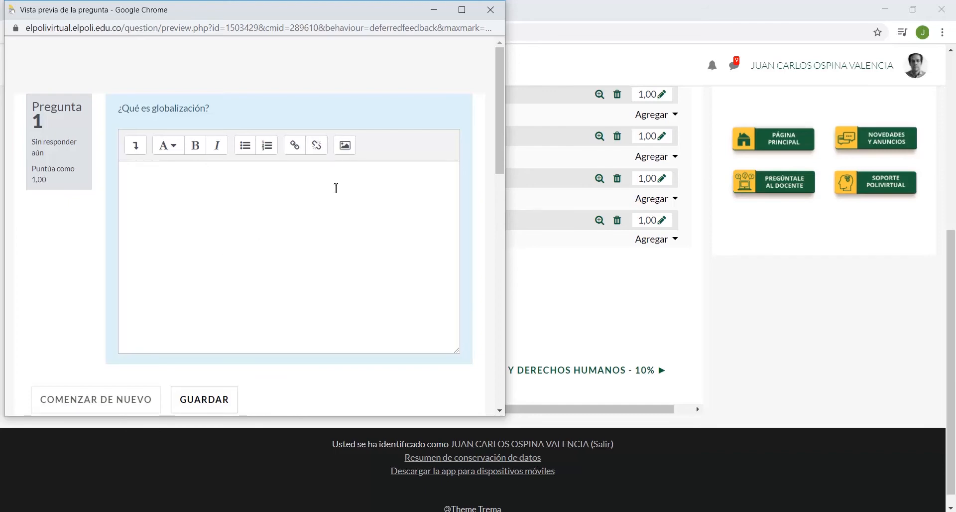
{"action": "left_click", "coordinate": [493, 12]}
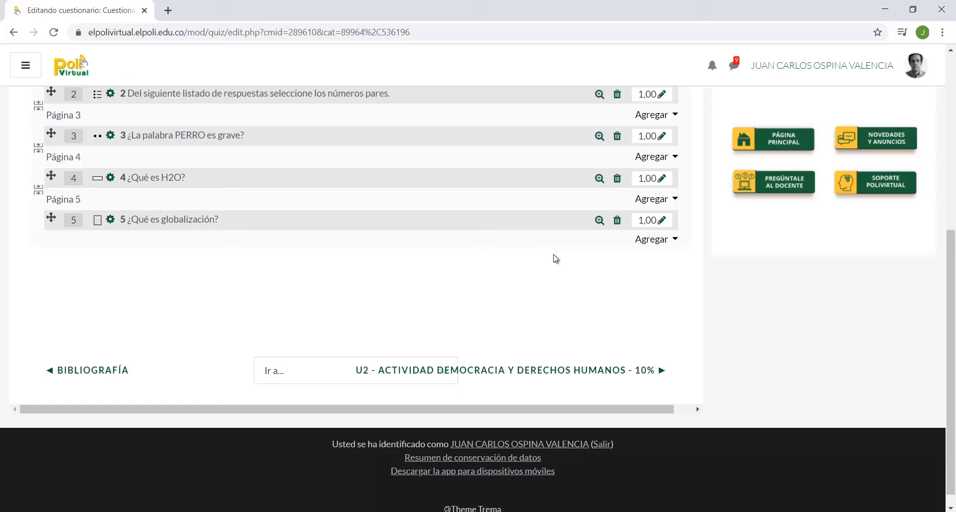
- Add a new Emparejamiento question after question 5 of the quiz
{"action": "left_click", "coordinate": [644, 244]}
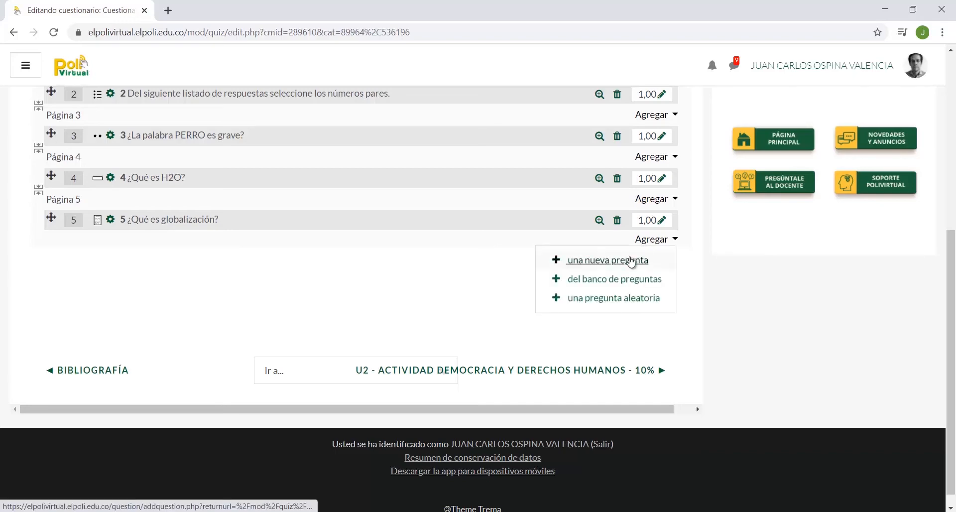
{"action": "left_click", "coordinate": [607, 259]}
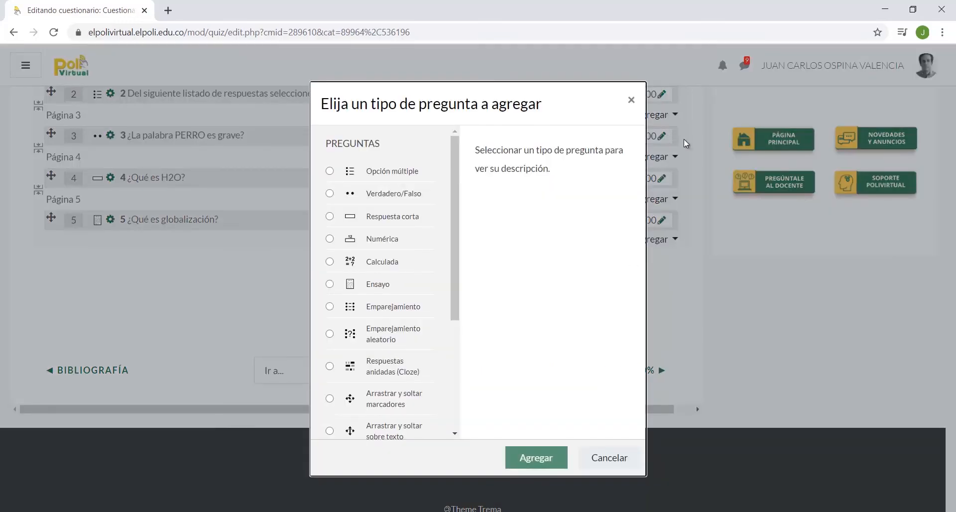
{"action": "left_click", "coordinate": [330, 307]}
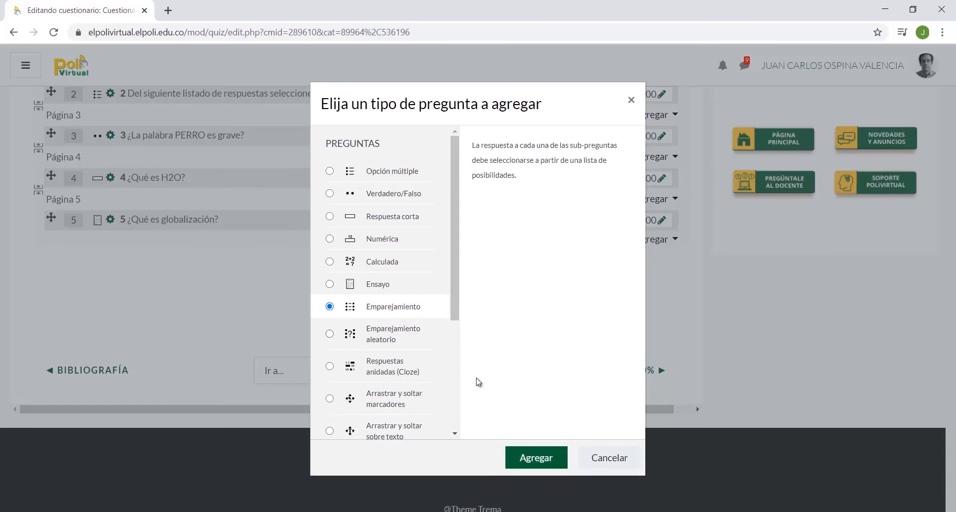
{"action": "left_click", "coordinate": [547, 457]}
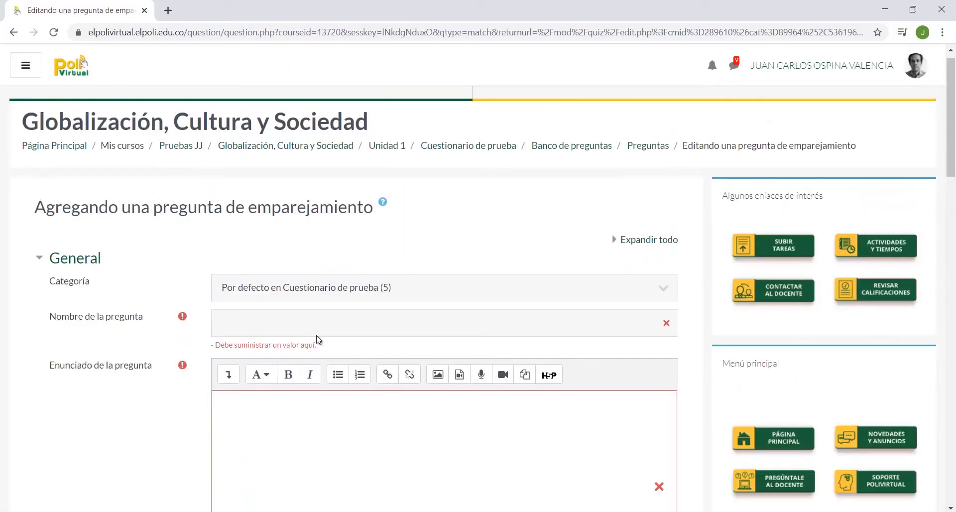
- Name the matching question 6 and enter the statement "Relacione cada uno de los números con su respectiva escritura."
{"action": "left_click", "coordinate": [316, 330]}
{"action": "type", "text": "6"}
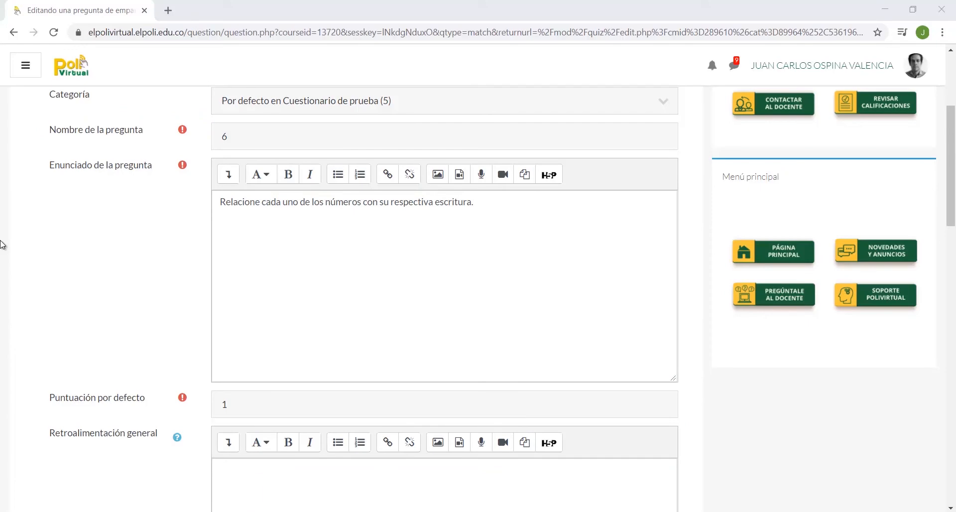
- Enter "1" as Pregunta 1 of the matching question with "Uno" as its Respuesta
{"action": "scroll", "coordinate": [234, 351], "scroll_direction": "down", "scroll_amount": 6}
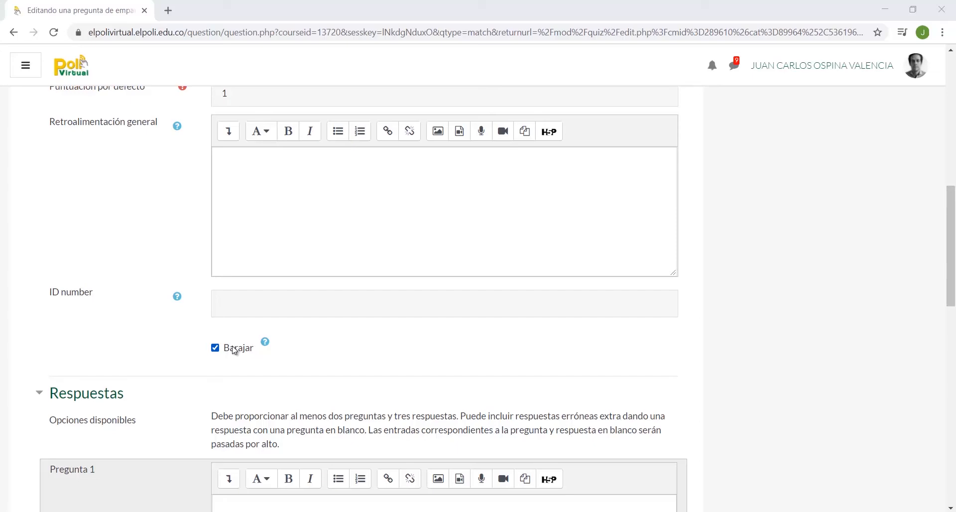
{"action": "scroll", "coordinate": [209, 301], "scroll_direction": "down", "scroll_amount": 4}
{"action": "left_click", "coordinate": [262, 329]}
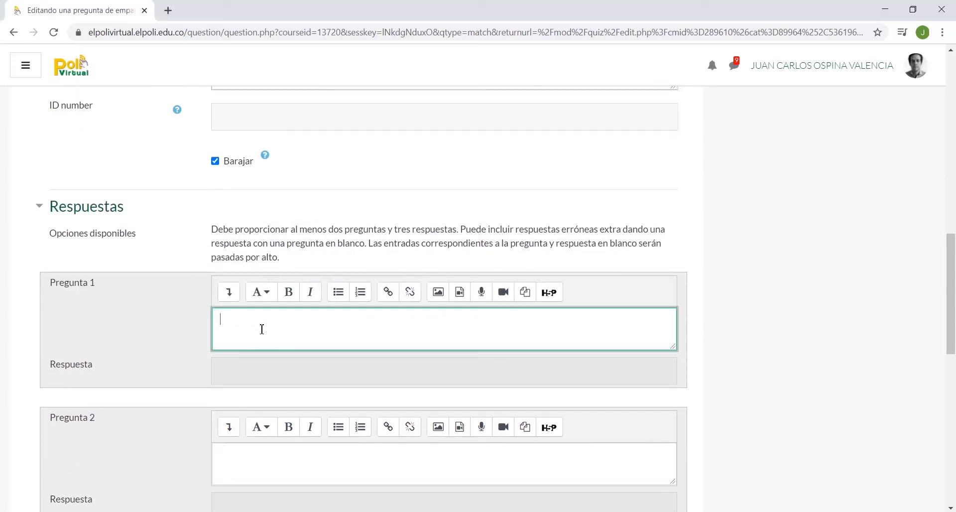
{"action": "type", "text": "1"}
{"action": "scroll", "coordinate": [279, 398], "scroll_direction": "up", "scroll_amount": 1}
{"action": "left_click", "coordinate": [281, 427]}
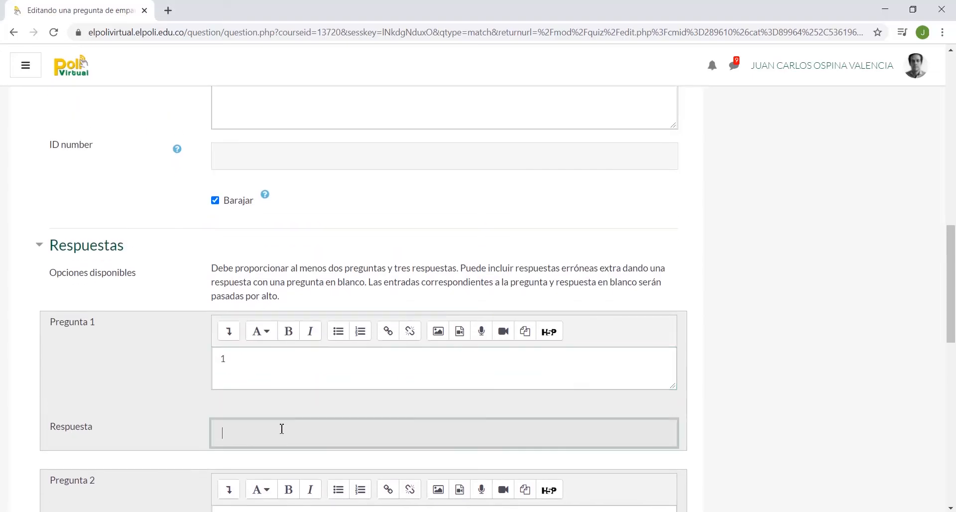
{"action": "type", "text": "Uno"}
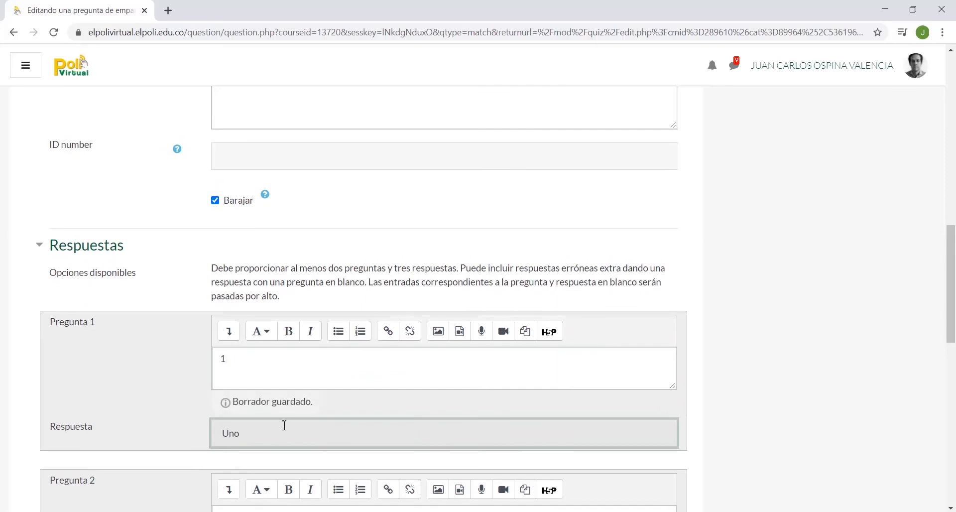
- Fill in Pregunta 2 as "2" with Respuesta "Dos" and Pregunta 3 as "3" with Respuesta "Tres"
{"action": "scroll", "coordinate": [280, 418], "scroll_direction": "down", "scroll_amount": 5}
{"action": "left_click", "coordinate": [266, 293]}
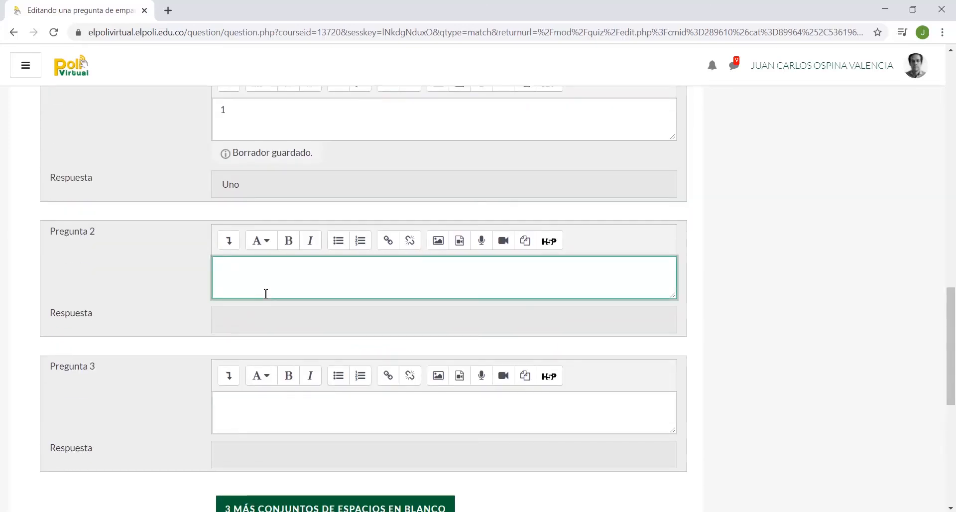
{"action": "type", "text": "2"}
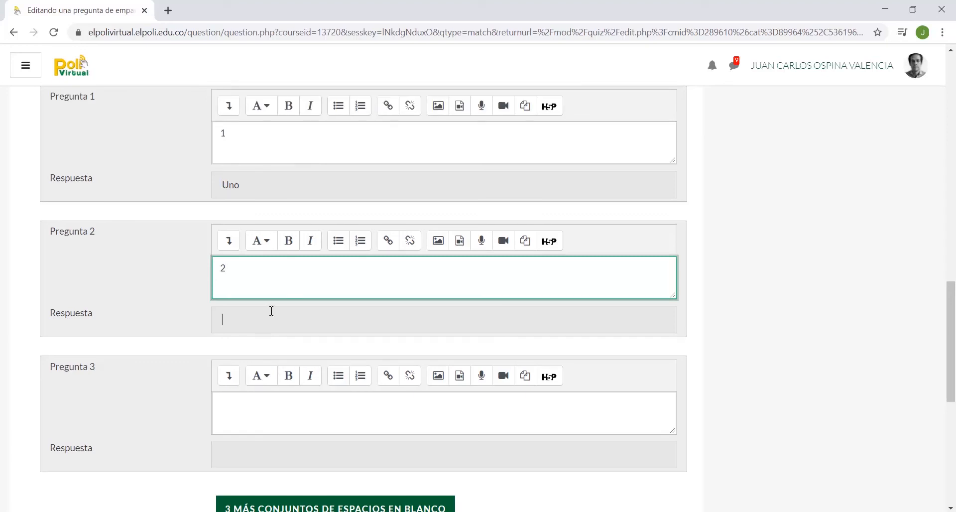
{"action": "left_click", "coordinate": [270, 310]}
{"action": "type", "text": "Dos"}
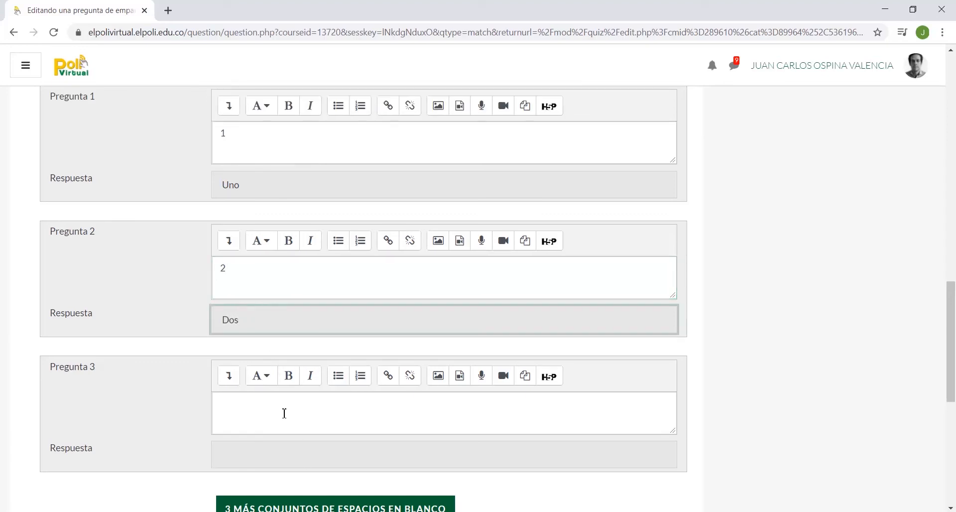
{"action": "left_click", "coordinate": [284, 413]}
{"action": "type", "text": "3"}
{"action": "left_click", "coordinate": [305, 467]}
{"action": "type", "text": "Tres"}
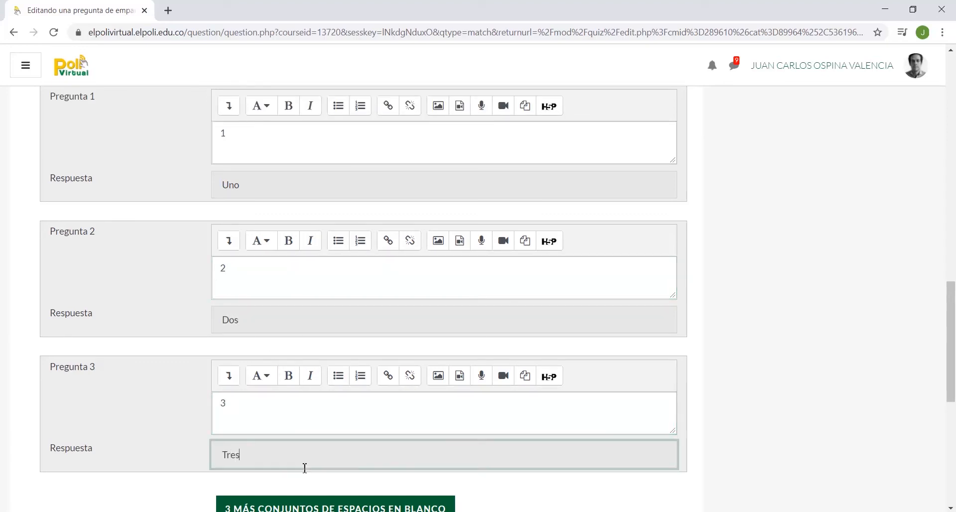
- Add three more blank answer sets and fill in Pregunta 4 as "4" with "Cuatro" and Pregunta 5 as "5" with "Cinco"
{"action": "scroll", "coordinate": [319, 465], "scroll_direction": "down", "scroll_amount": 3}
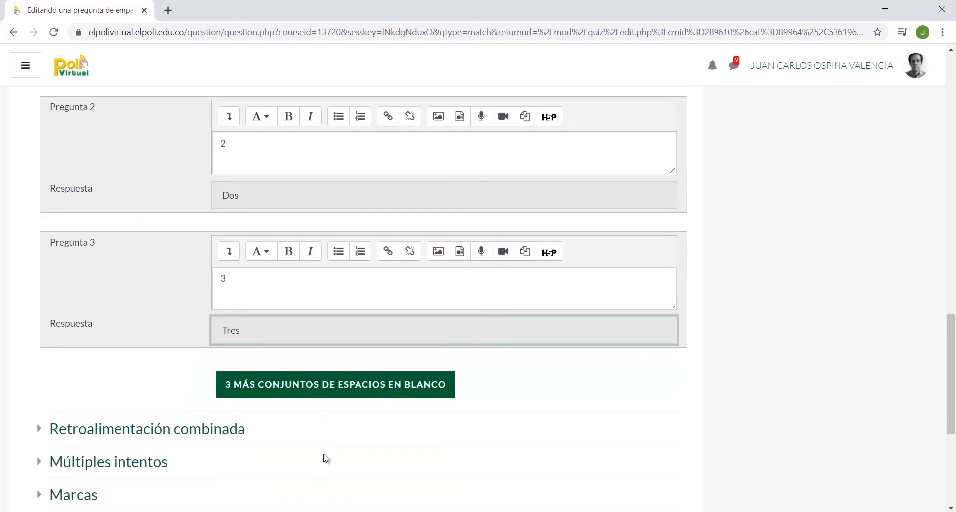
{"action": "left_click", "coordinate": [335, 397]}
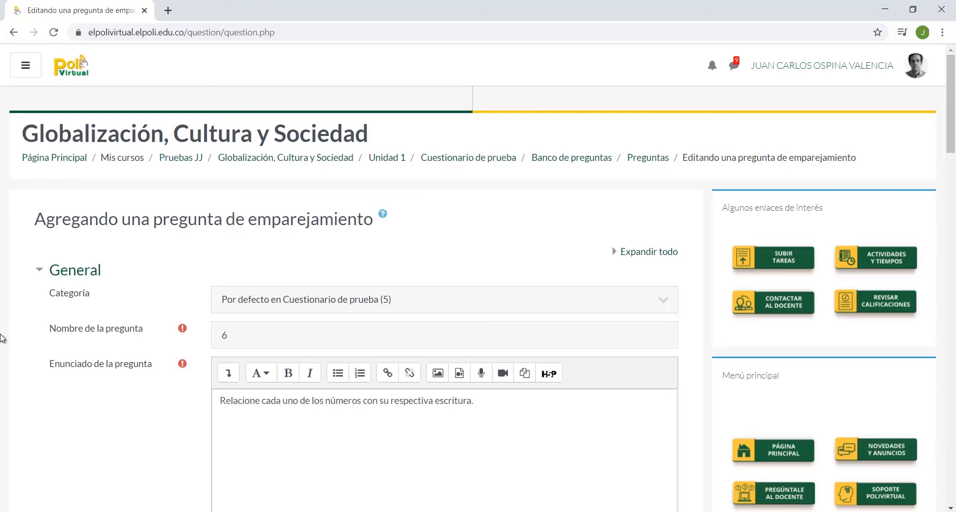
{"action": "scroll", "coordinate": [1, 339], "scroll_direction": "down", "scroll_amount": 15}
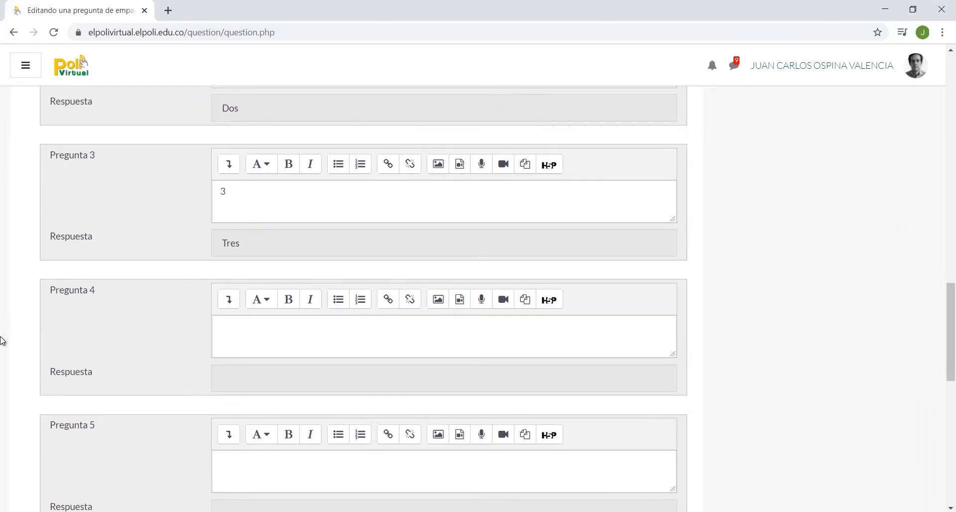
{"action": "scroll", "coordinate": [2, 341], "scroll_direction": "down", "scroll_amount": 1}
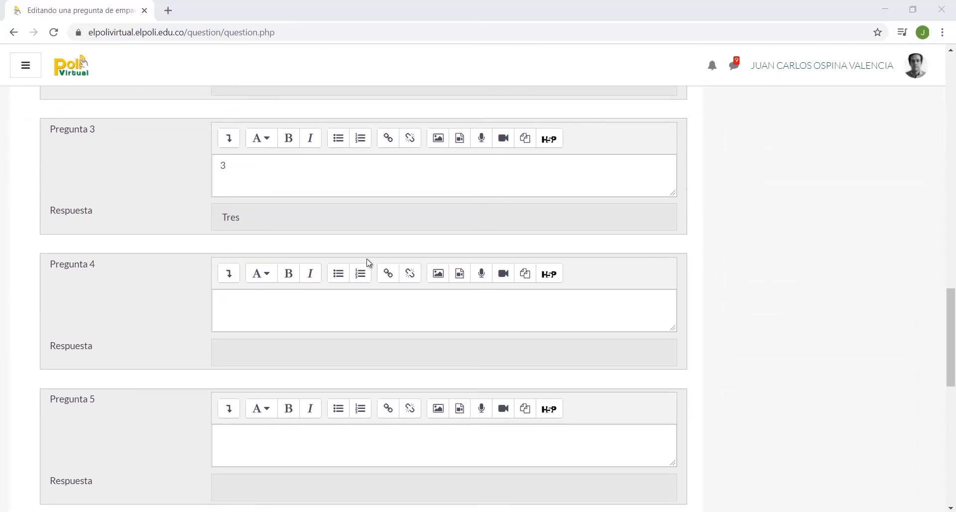
{"action": "left_click", "coordinate": [241, 294]}
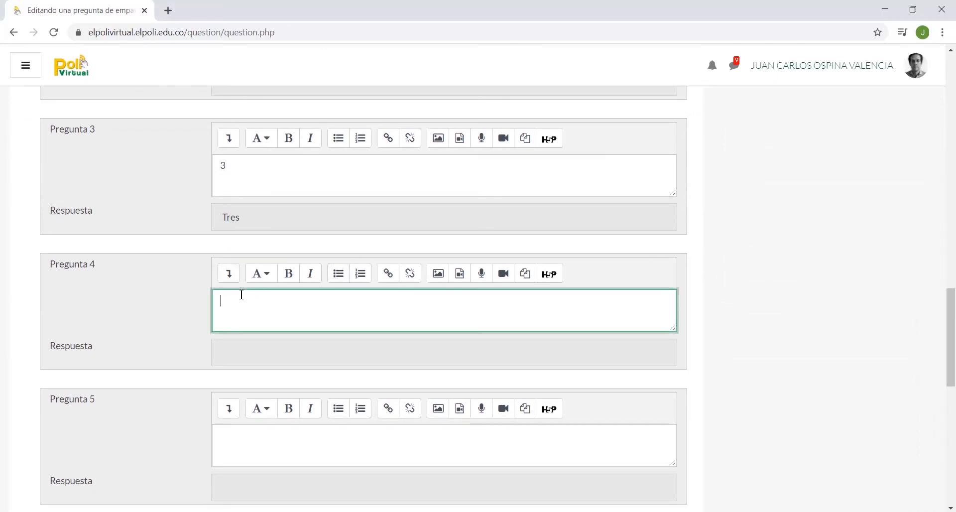
{"action": "type", "text": "4"}
{"action": "left_click", "coordinate": [258, 363]}
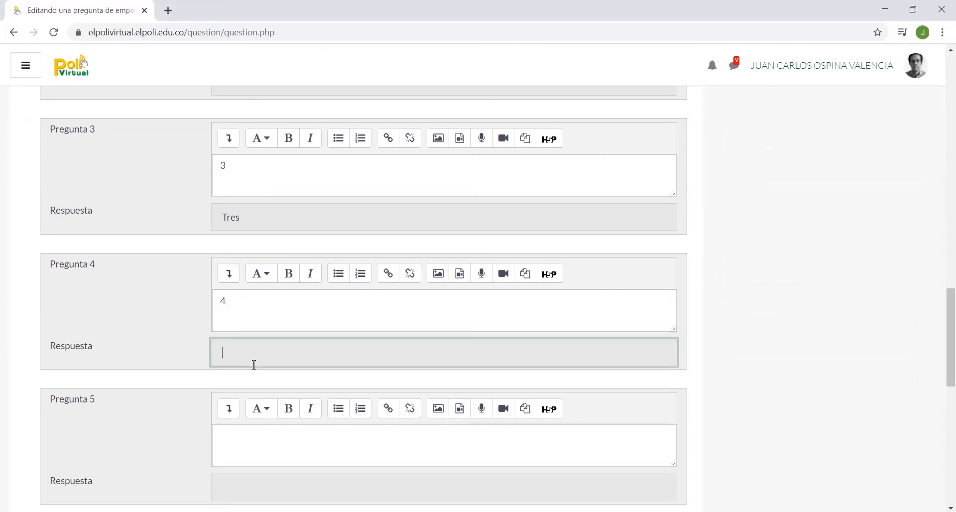
{"action": "type", "text": "Cuatro"}
{"action": "left_click", "coordinate": [274, 438]}
{"action": "type", "text": "5"}
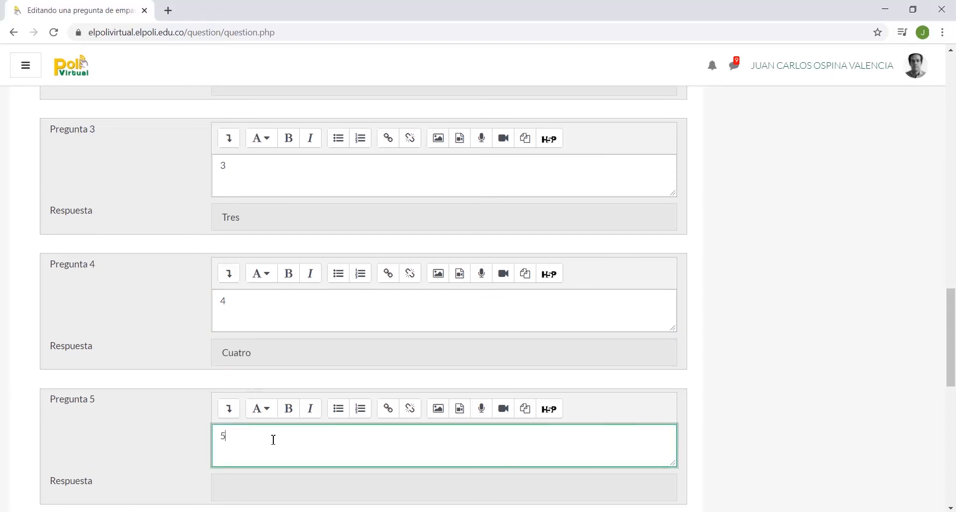
{"action": "left_click", "coordinate": [299, 485]}
{"action": "type", "text": "Cinco"}
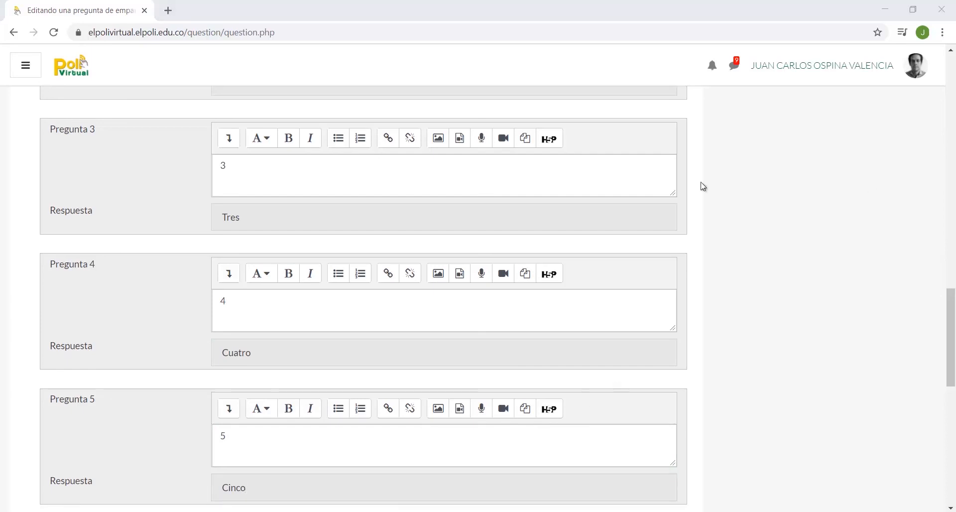
- Save the matching question with Pregunta 6 left blank
{"action": "left_click", "coordinate": [30, 230]}
{"action": "scroll", "coordinate": [21, 222], "scroll_direction": "down", "scroll_amount": 9}
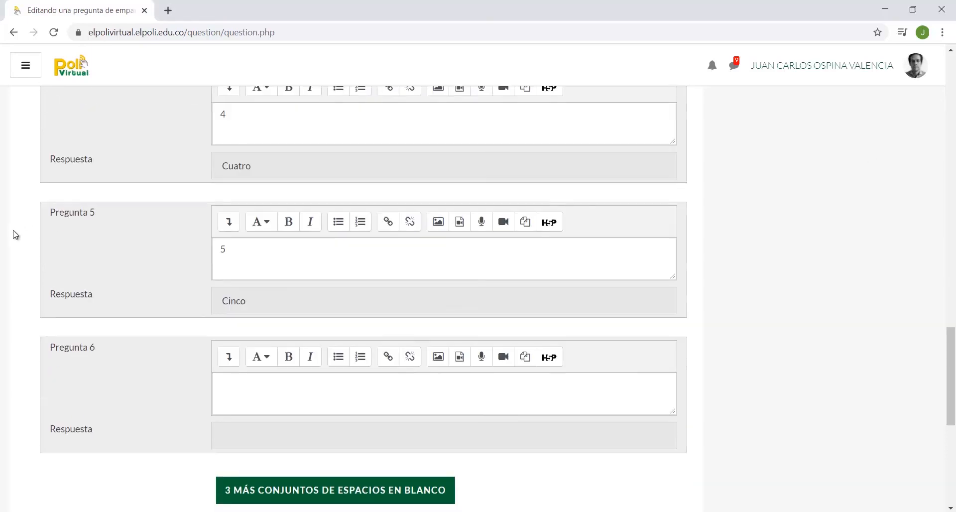
{"action": "left_click", "coordinate": [298, 451]}
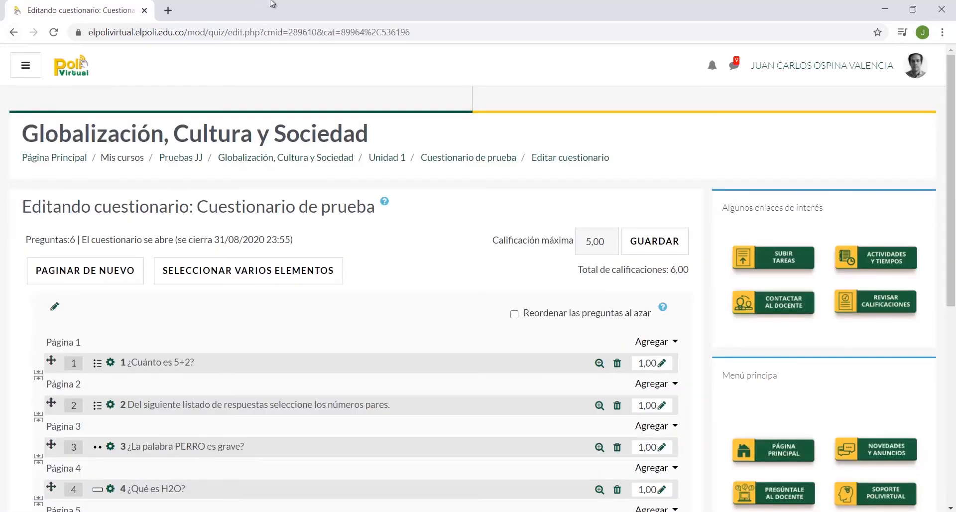
- Preview matching question 6, inspect the answer choices for 3 and 4, fill in the correct answers and close the preview
{"action": "scroll", "coordinate": [459, 228], "scroll_direction": "down", "scroll_amount": 5}
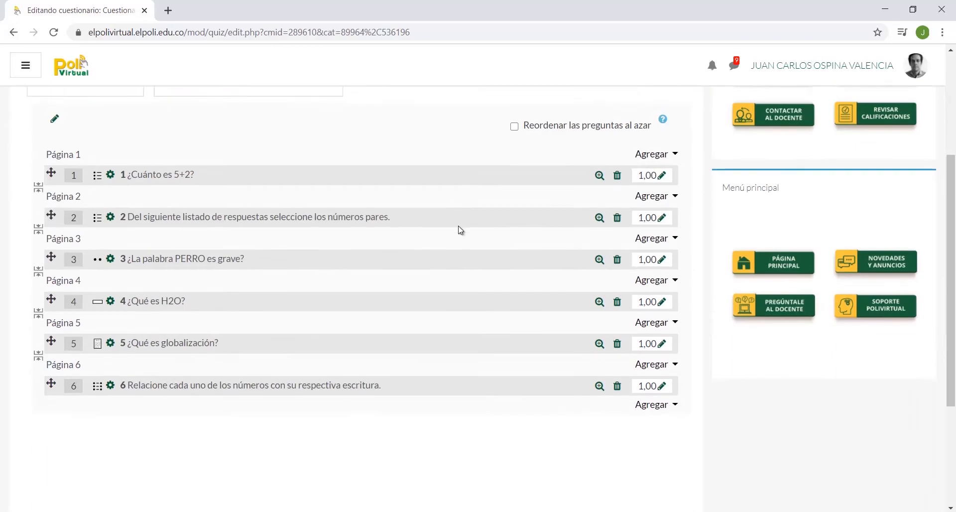
{"action": "left_click", "coordinate": [599, 325]}
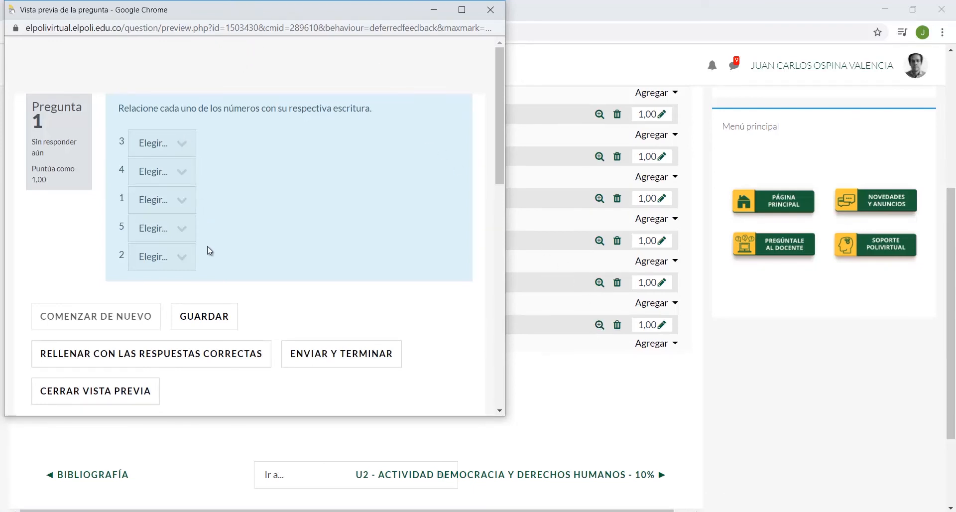
{"action": "left_click", "coordinate": [186, 148]}
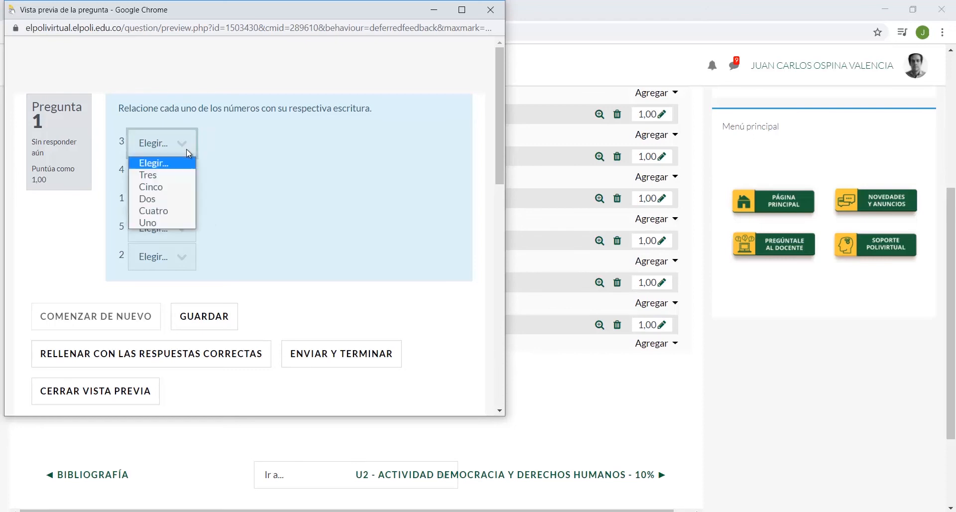
{"action": "left_click", "coordinate": [188, 170]}
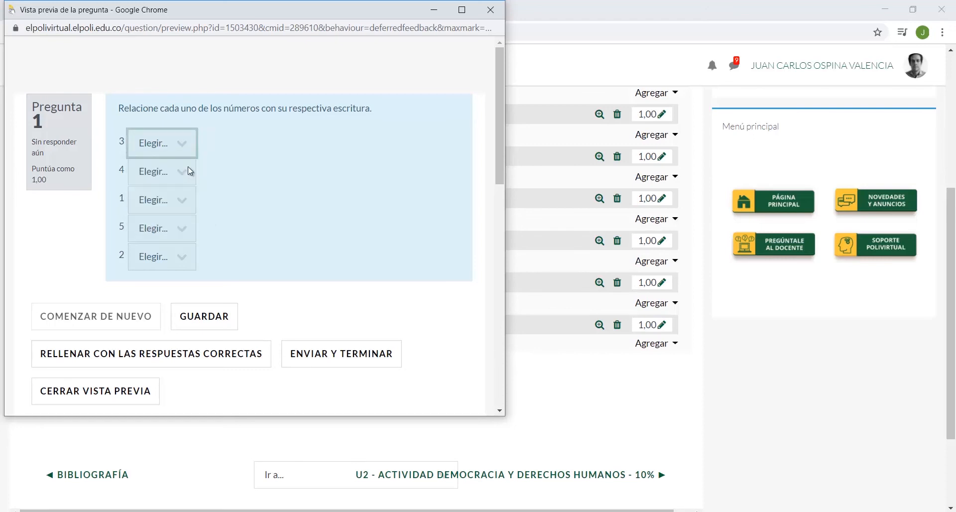
{"action": "left_click", "coordinate": [189, 170]}
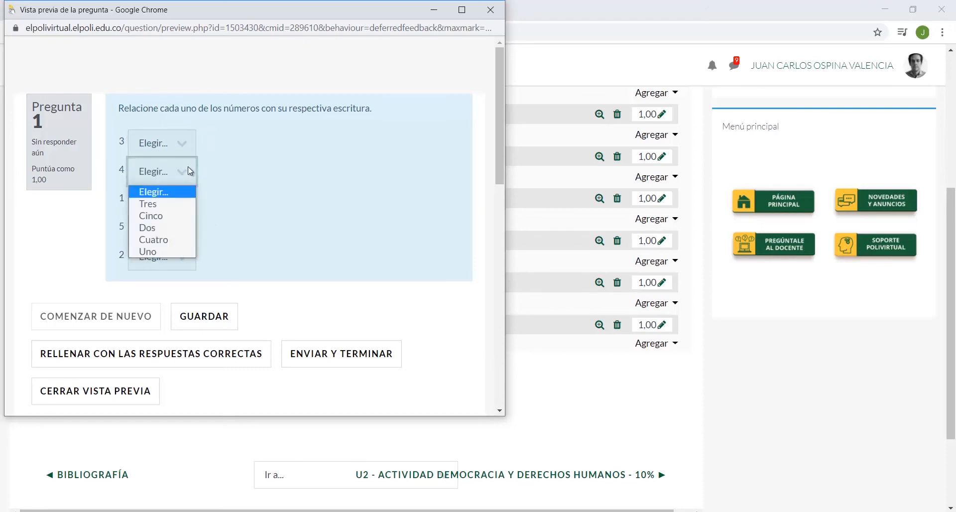
{"action": "left_click", "coordinate": [188, 170]}
{"action": "left_click", "coordinate": [218, 364]}
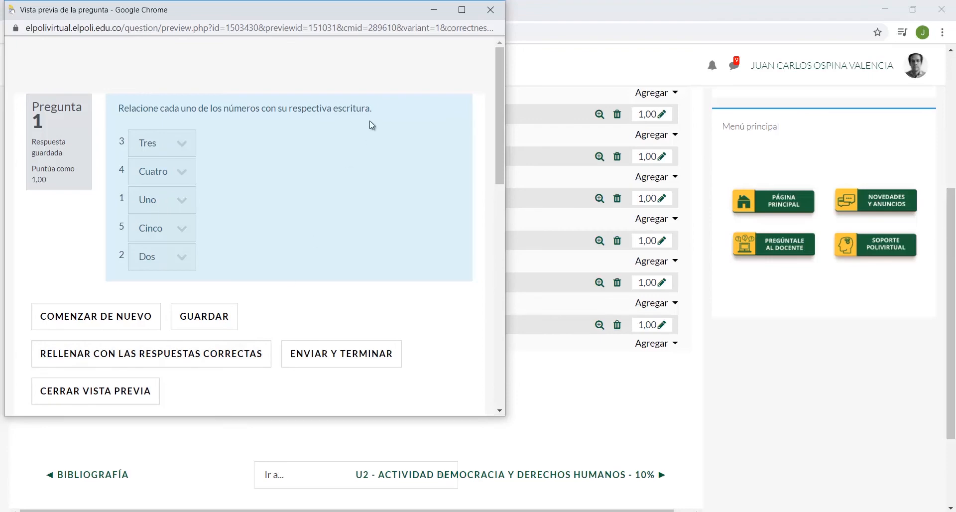
{"action": "left_click", "coordinate": [499, 7]}
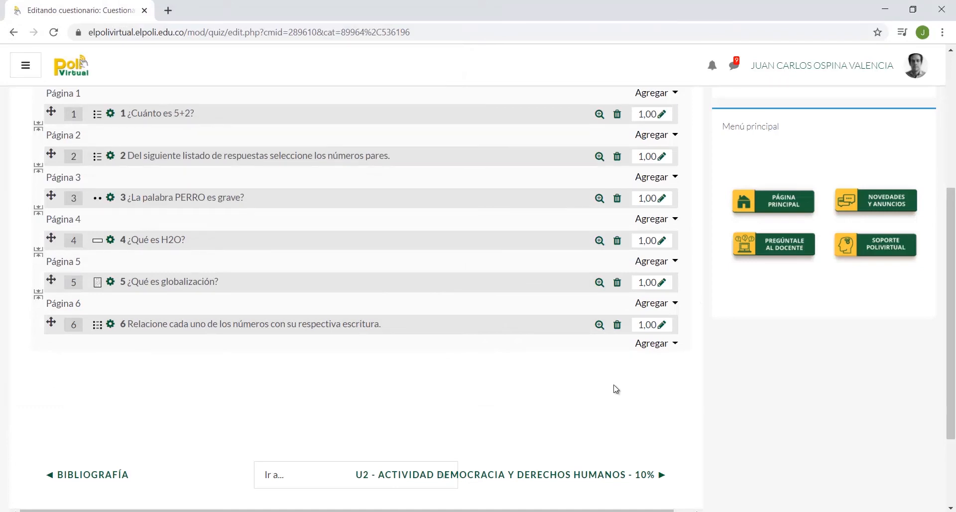
- Add an Arrastrar y soltar sobre texto question at the end of the quiz and name it 7
{"action": "left_click", "coordinate": [663, 346]}
{"action": "left_click", "coordinate": [649, 365]}
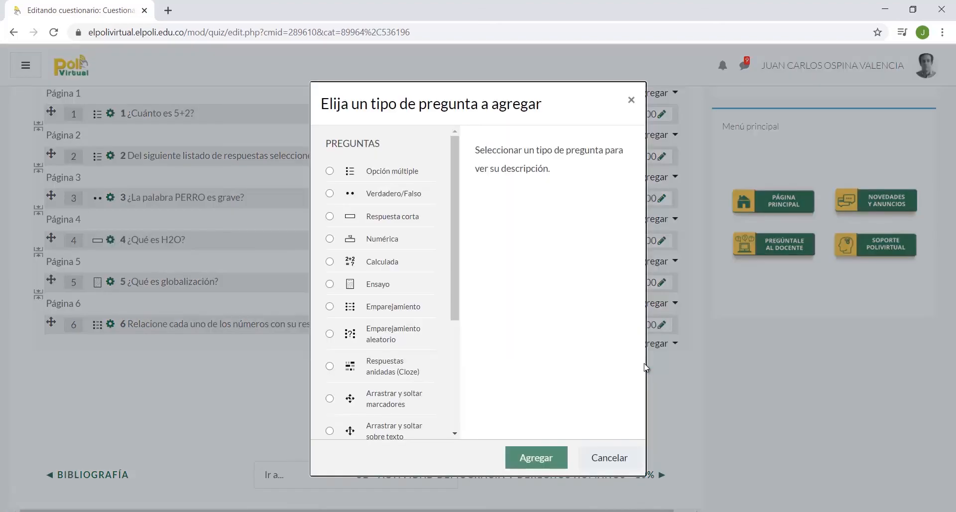
{"action": "scroll", "coordinate": [348, 366], "scroll_direction": "down", "scroll_amount": 1}
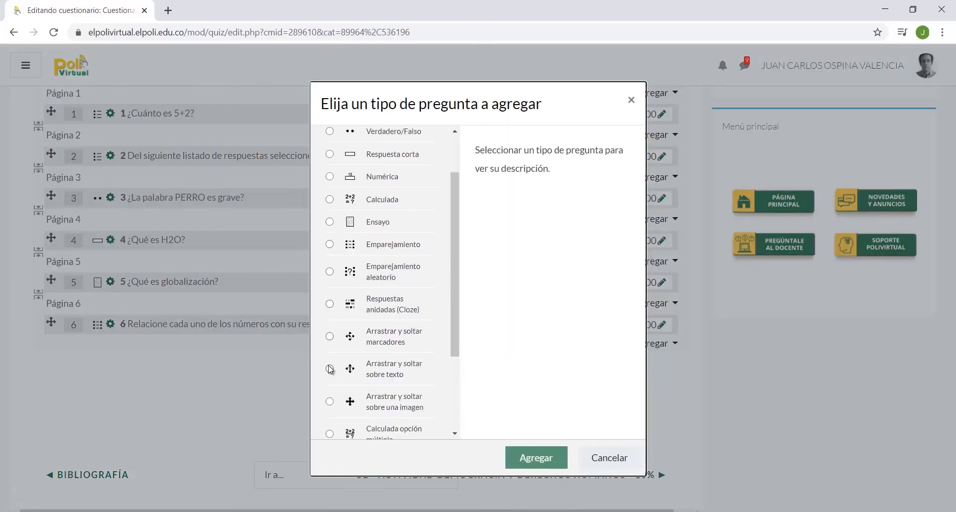
{"action": "left_click", "coordinate": [329, 368]}
{"action": "left_click", "coordinate": [533, 456]}
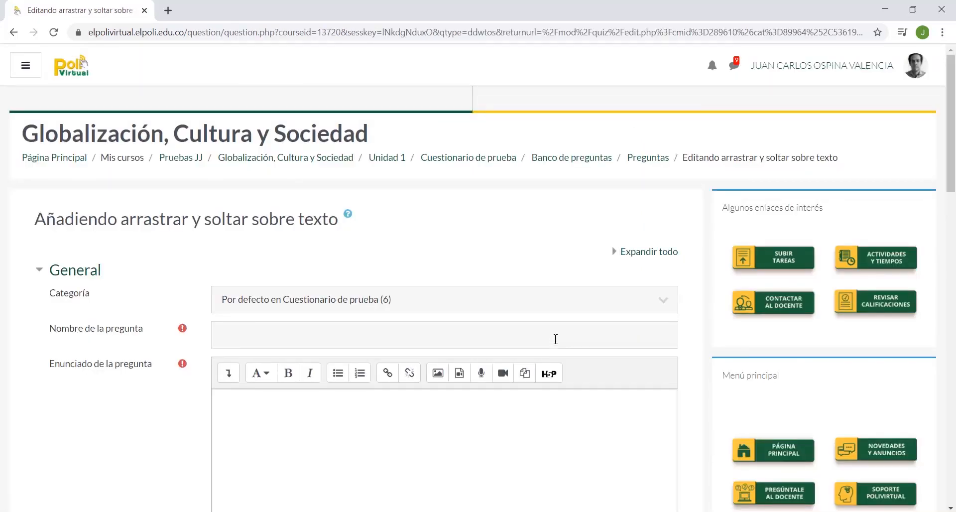
{"action": "type", "text": "7"}
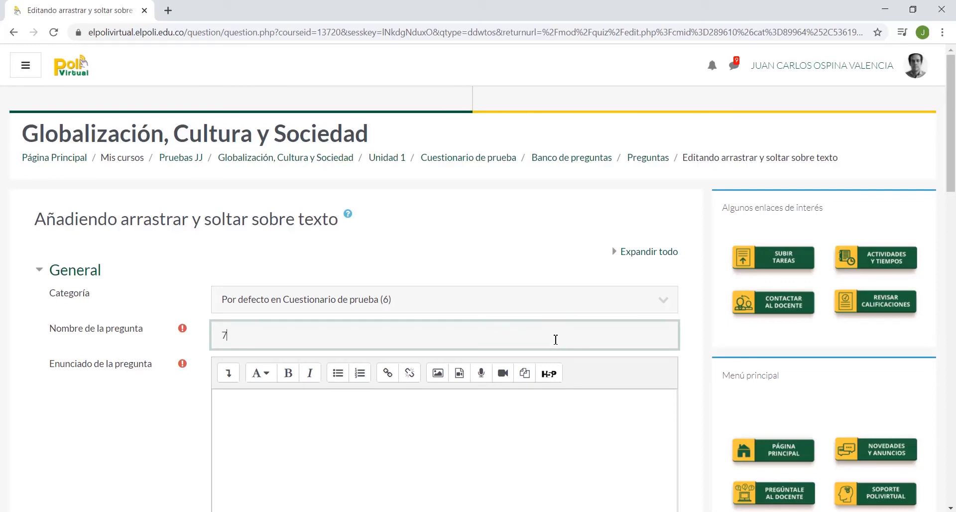
- Enter "Una de las estrategias para potenciar la educación virtual es la apropiación de la tecnología." as the Enunciado and enable Barajar for the options
{"action": "left_click", "coordinate": [523, 422]}
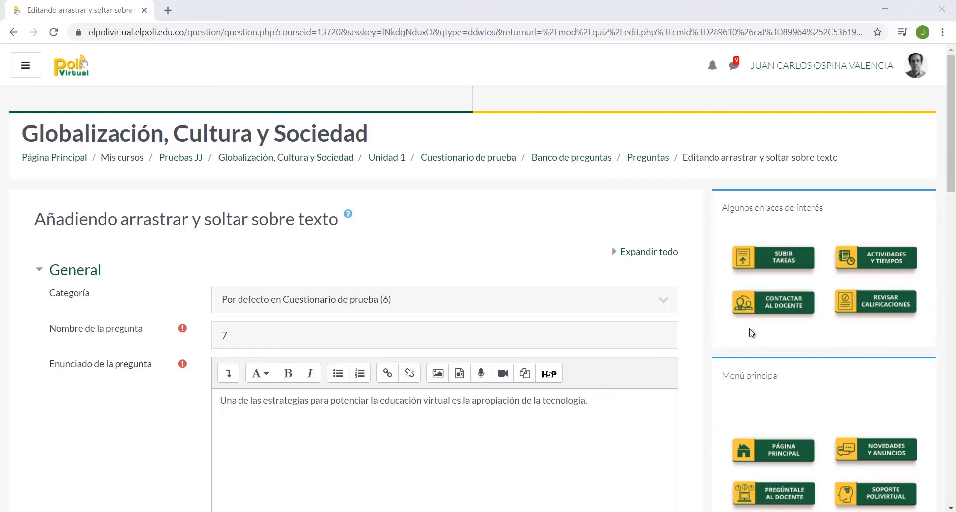
{"action": "scroll", "coordinate": [741, 321], "scroll_direction": "down", "scroll_amount": 3}
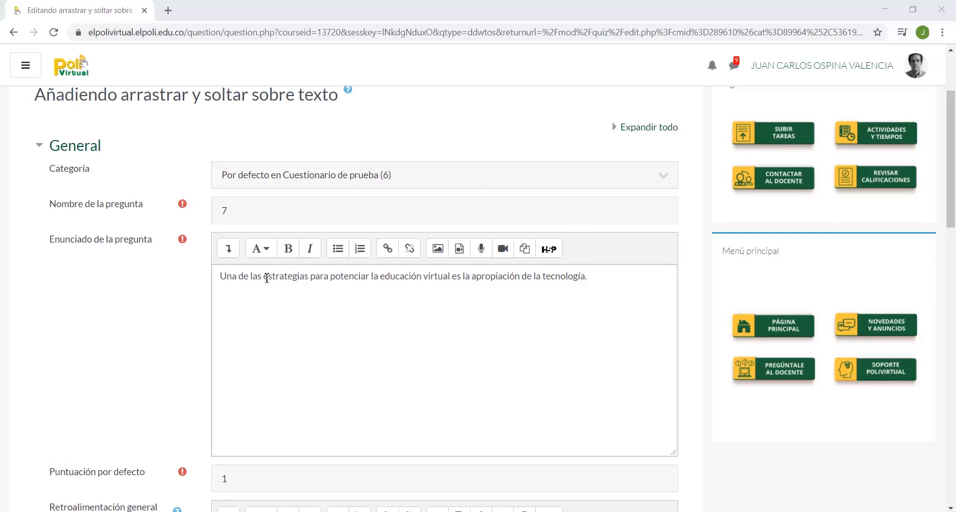
{"action": "scroll", "coordinate": [20, 333], "scroll_direction": "down", "scroll_amount": 6}
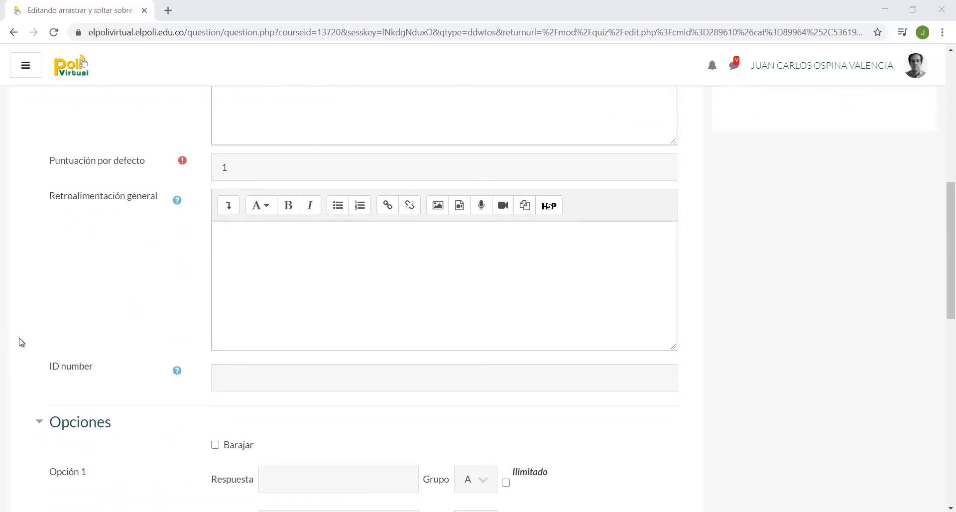
{"action": "scroll", "coordinate": [100, 324], "scroll_direction": "down", "scroll_amount": 3}
{"action": "left_click", "coordinate": [215, 320]}
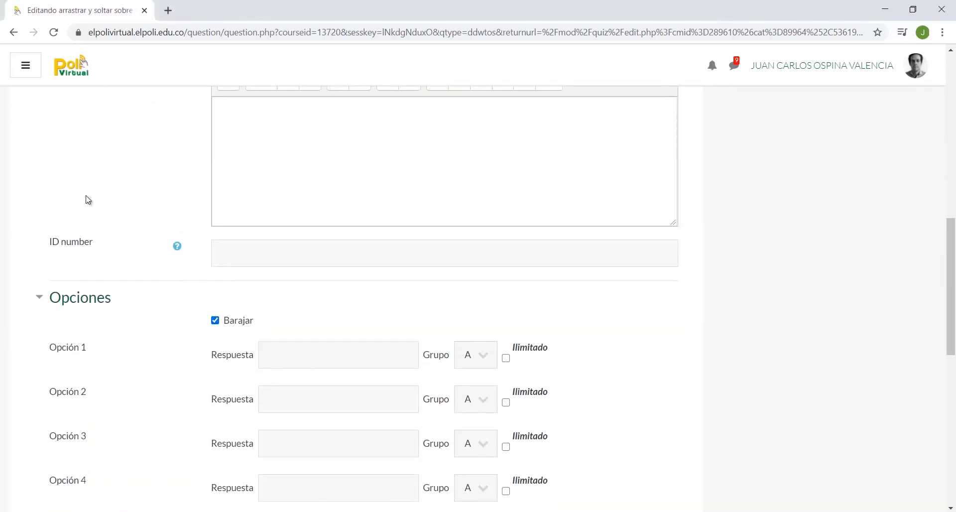
- Replace the word "estrategias" in the Enunciado with the placeholder [[1]]
{"action": "scroll", "coordinate": [3, 219], "scroll_direction": "up", "scroll_amount": 2}
{"action": "scroll", "coordinate": [2, 223], "scroll_direction": "up", "scroll_amount": 5}
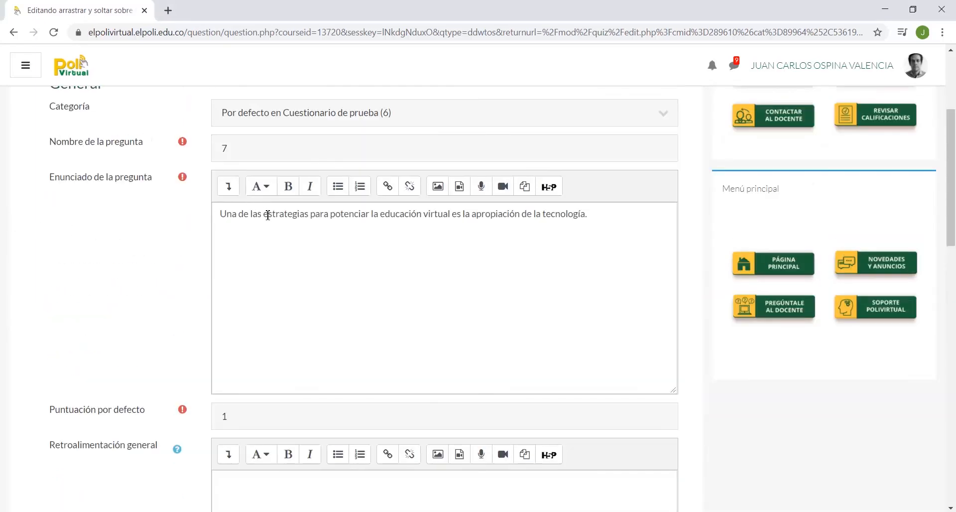
{"action": "left_click_drag", "start_coordinate": [263, 216], "coordinate": [308, 219]}
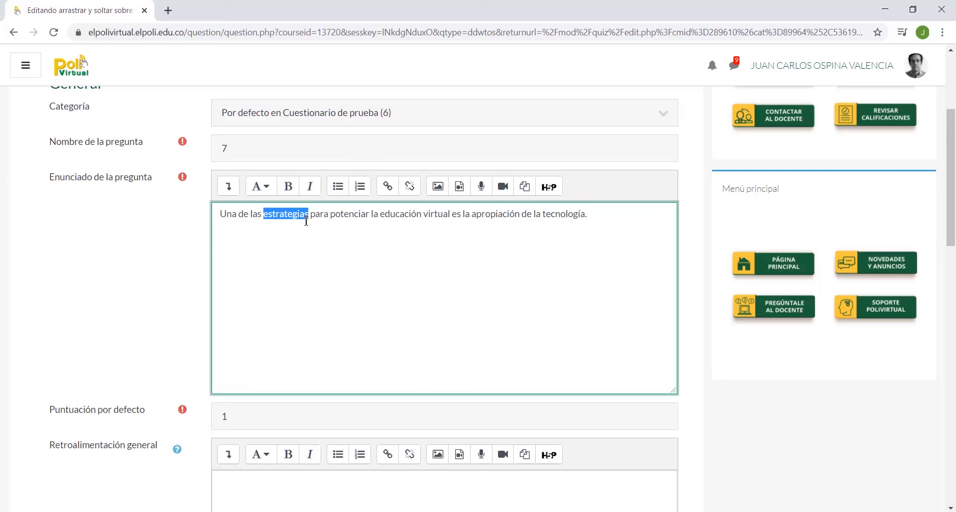
{"action": "scroll", "coordinate": [306, 221], "scroll_direction": "up", "scroll_amount": 1}
{"action": "type", "text": "[[1"}
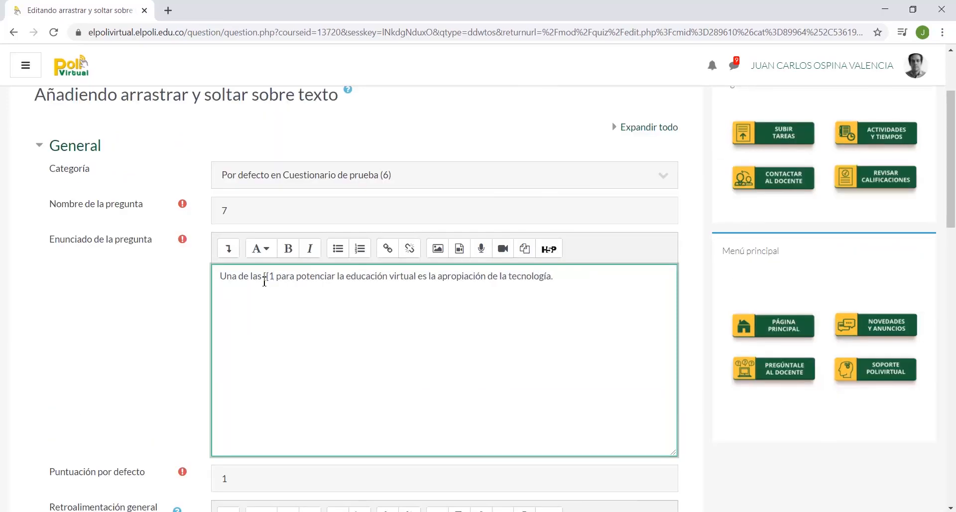
{"action": "type", "text": "]]"}
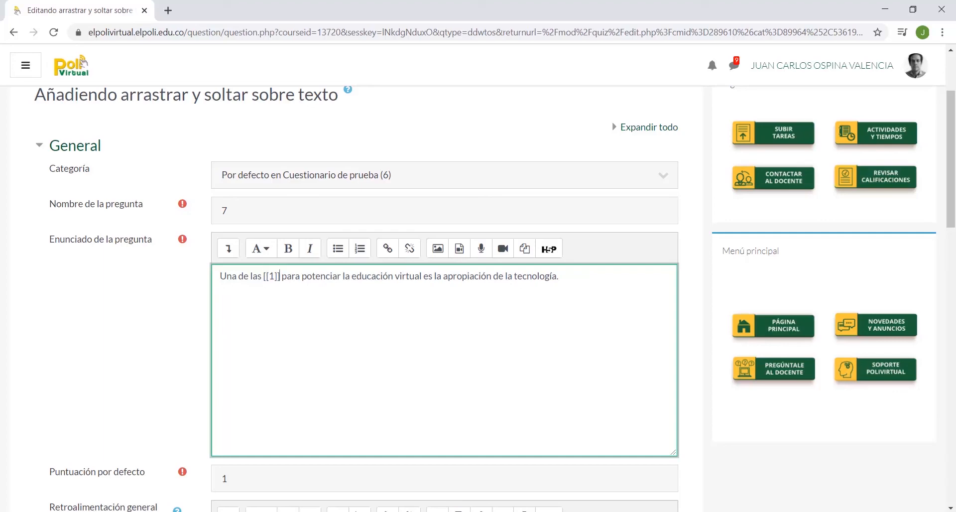
- Enter "estrategias" as the Respuesta of Opción 1
{"action": "scroll", "coordinate": [15, 292], "scroll_direction": "down", "scroll_amount": 4}
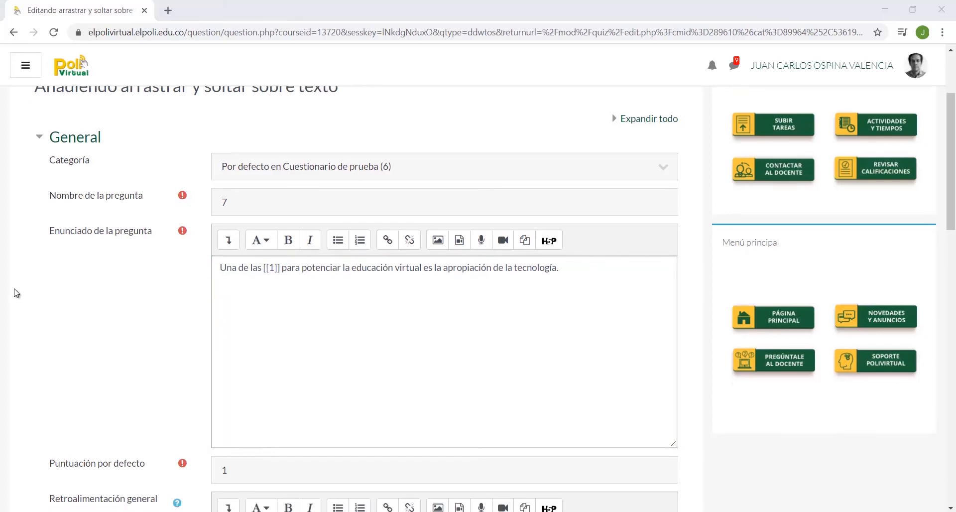
{"action": "scroll", "coordinate": [16, 293], "scroll_direction": "down", "scroll_amount": 7}
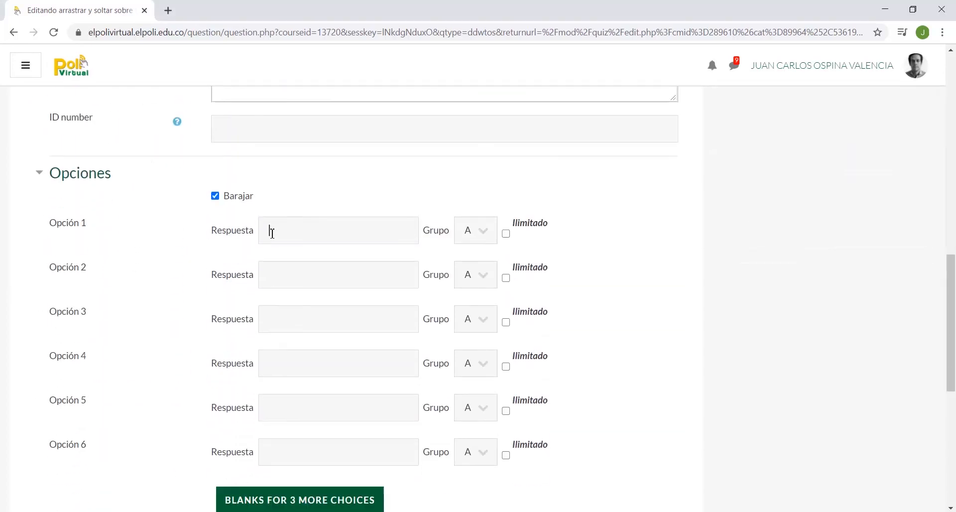
{"action": "left_click", "coordinate": [272, 233]}
{"action": "type", "text": "estrategi"}
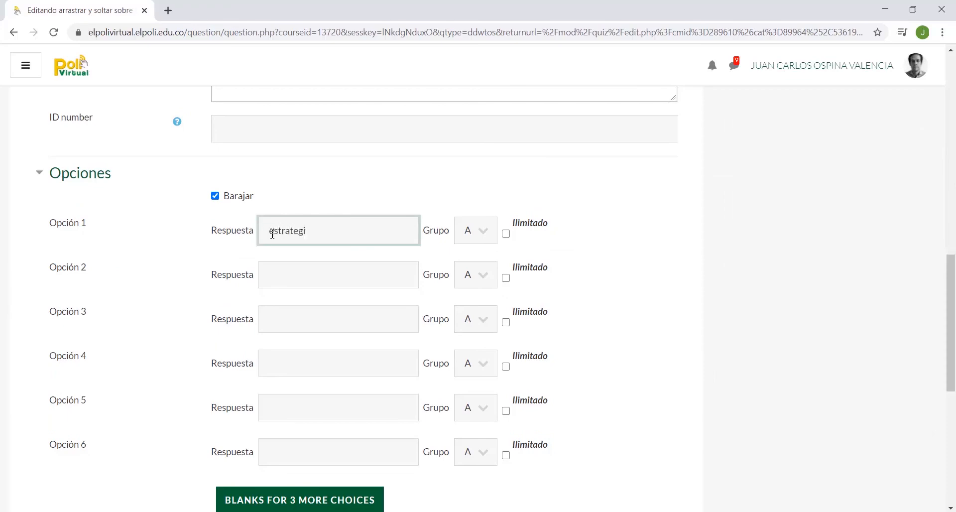
{"action": "type", "text": "as"}
- Replace the word "educación" in the Enunciado with the placeholder [[2]]
{"action": "scroll", "coordinate": [682, 264], "scroll_direction": "up", "scroll_amount": 10}
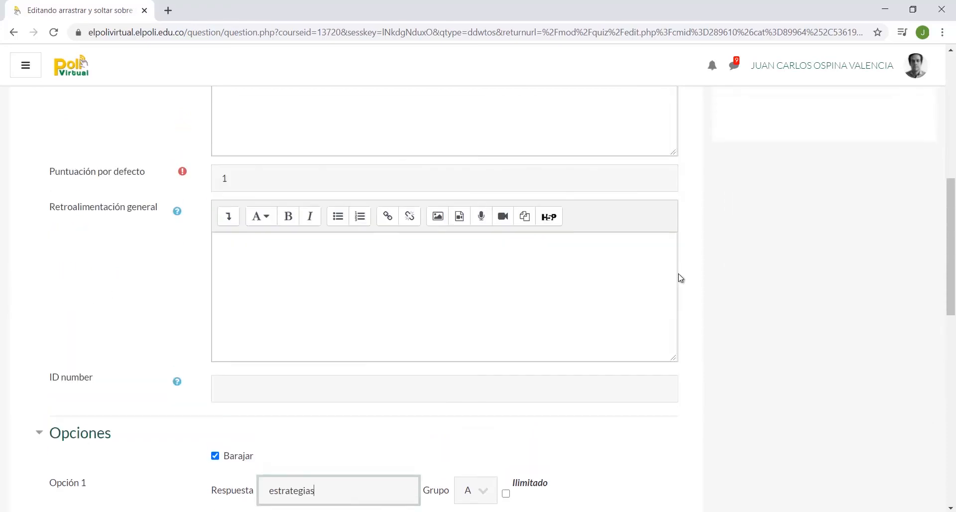
{"action": "left_click_drag", "start_coordinate": [352, 213], "coordinate": [395, 212]}
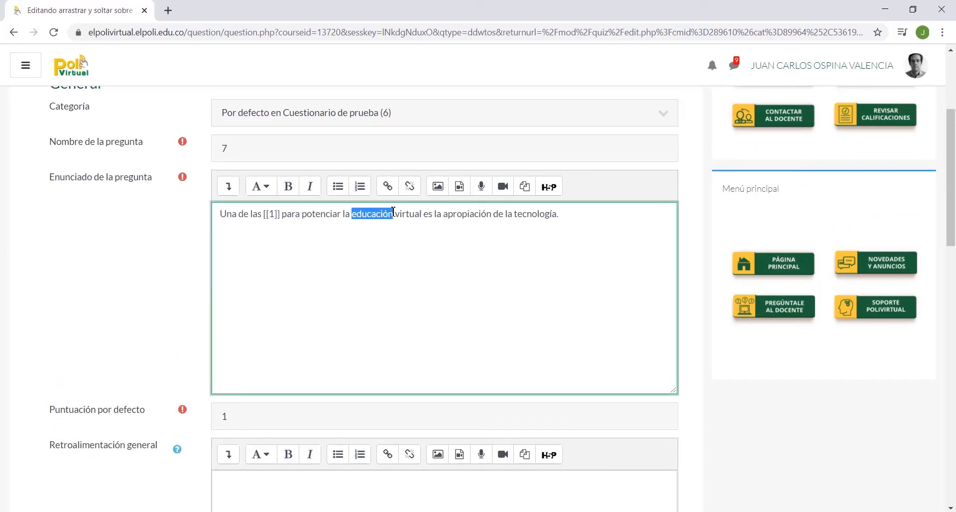
{"action": "key", "text": "BackSpace"}
{"action": "type", "text": "[["}
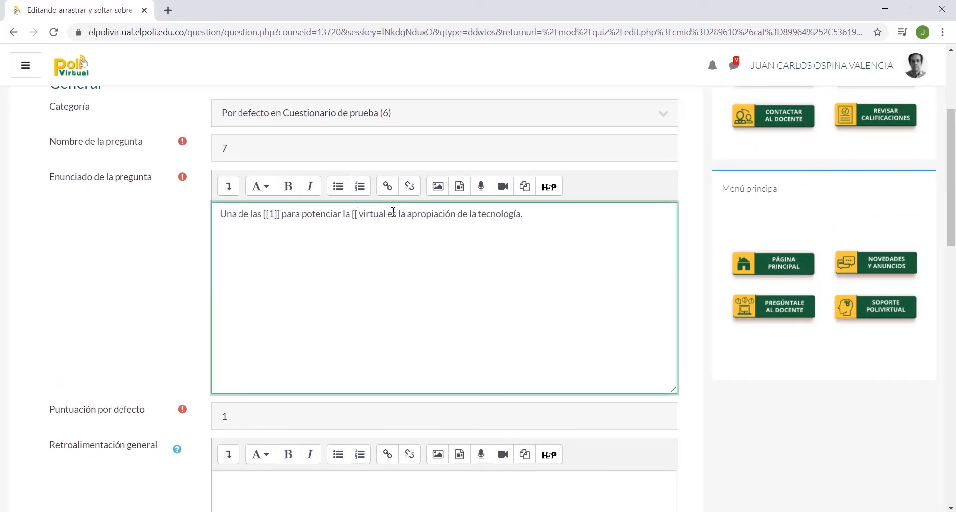
{"action": "type", "text": "2]]"}
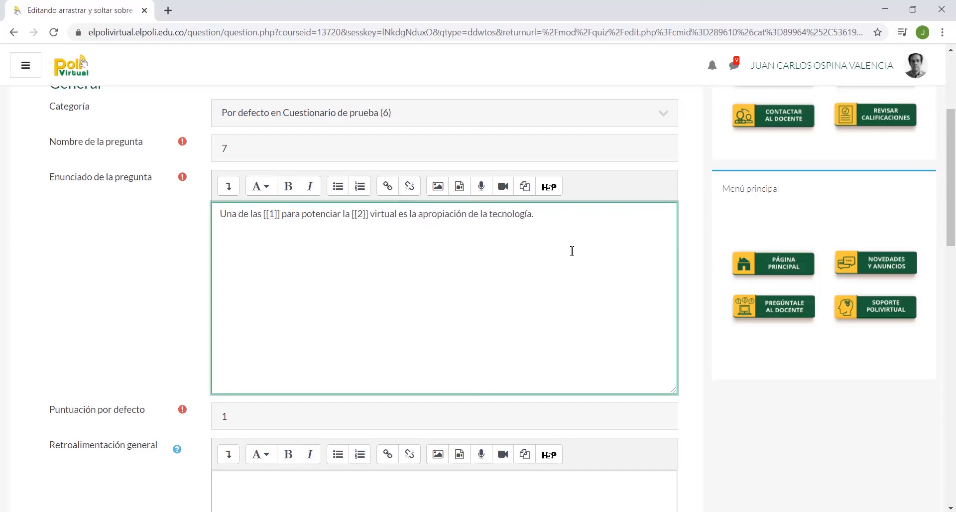
- Enter "educación" as the Respuesta of Opción 2
{"action": "scroll", "coordinate": [514, 237], "scroll_direction": "down", "scroll_amount": 15}
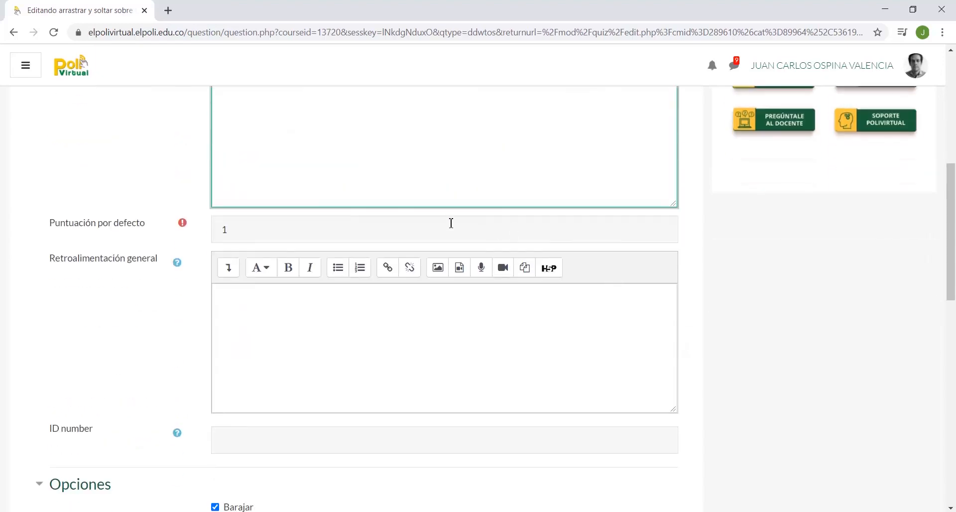
{"action": "scroll", "coordinate": [172, 171], "scroll_direction": "up", "scroll_amount": 4}
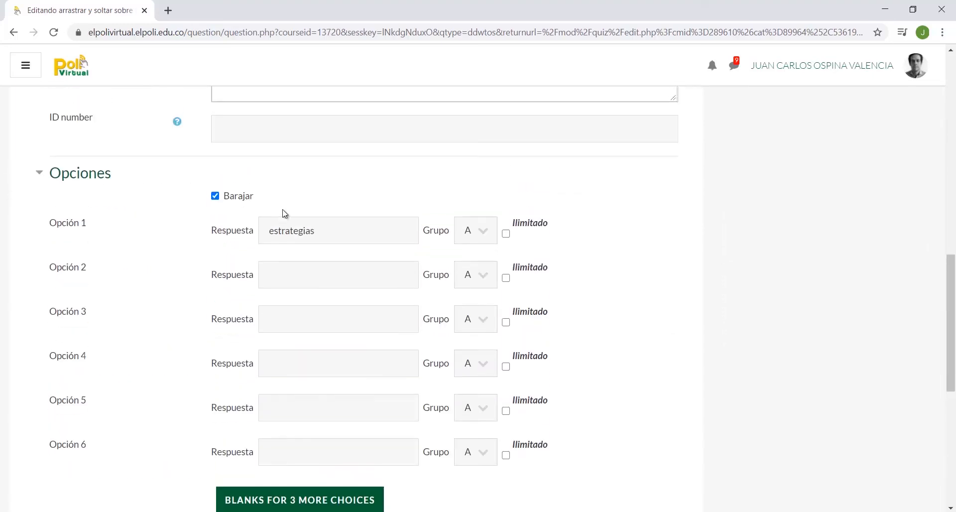
{"action": "left_click", "coordinate": [301, 270]}
{"action": "type", "text": "edu"}
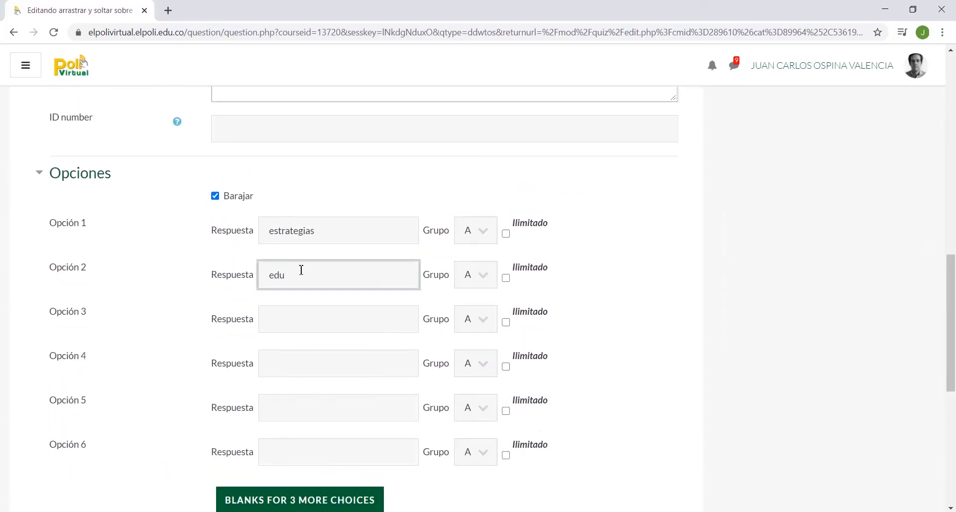
{"action": "type", "text": "cacio"}
{"action": "type", "text": "n"}
- Replace "tecnología." at the end of the Enunciado with the placeholder [[3]]
{"action": "scroll", "coordinate": [649, 297], "scroll_direction": "up", "scroll_amount": 10}
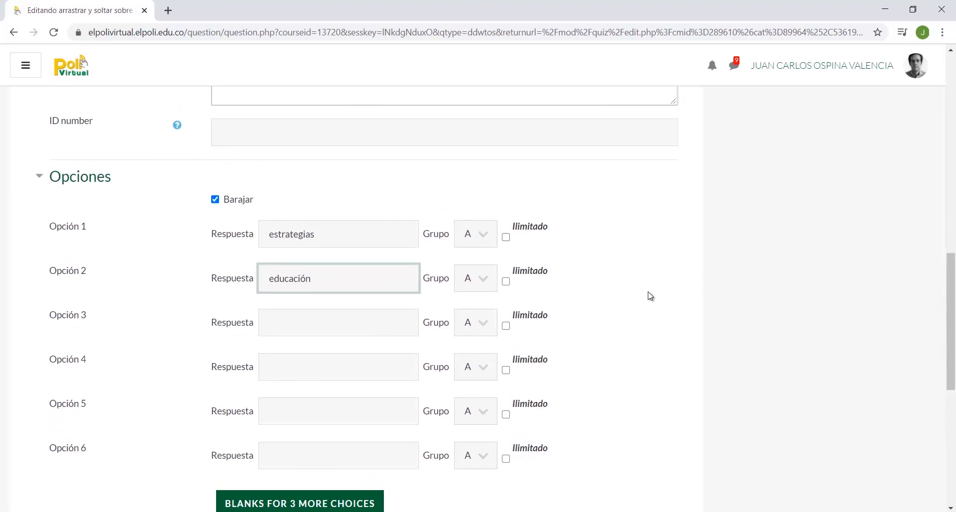
{"action": "scroll", "coordinate": [655, 293], "scroll_direction": "up", "scroll_amount": 4}
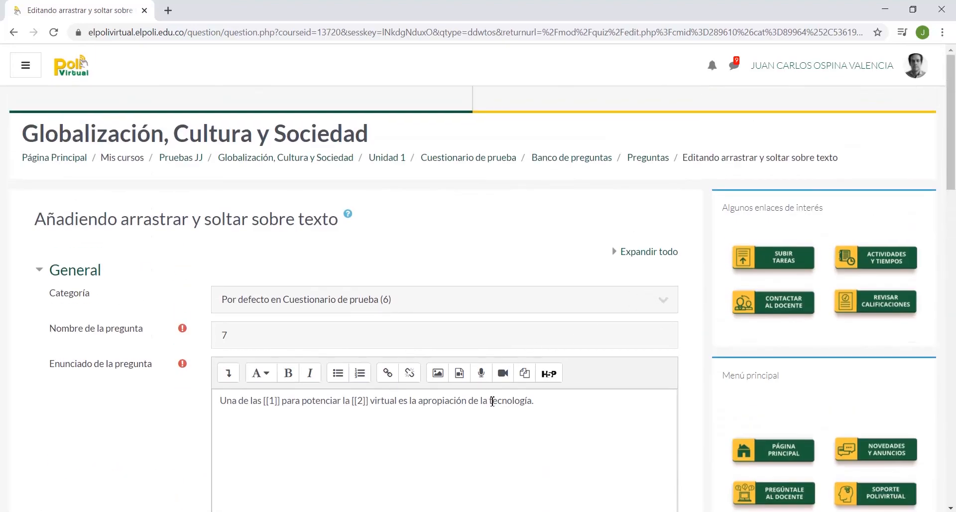
{"action": "left_click_drag", "start_coordinate": [488, 400], "coordinate": [566, 403]}
{"action": "type", "text": "["}
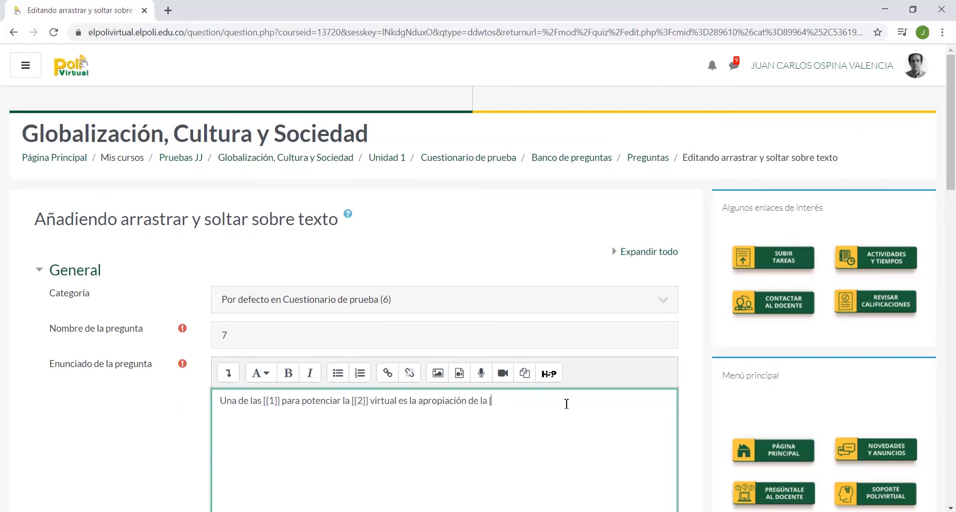
{"action": "type", "text": "[3"}
- Enter "tecnología" as the Respuesta of Opción 3 and save the question
{"action": "scroll", "coordinate": [623, 300], "scroll_direction": "down", "scroll_amount": 20}
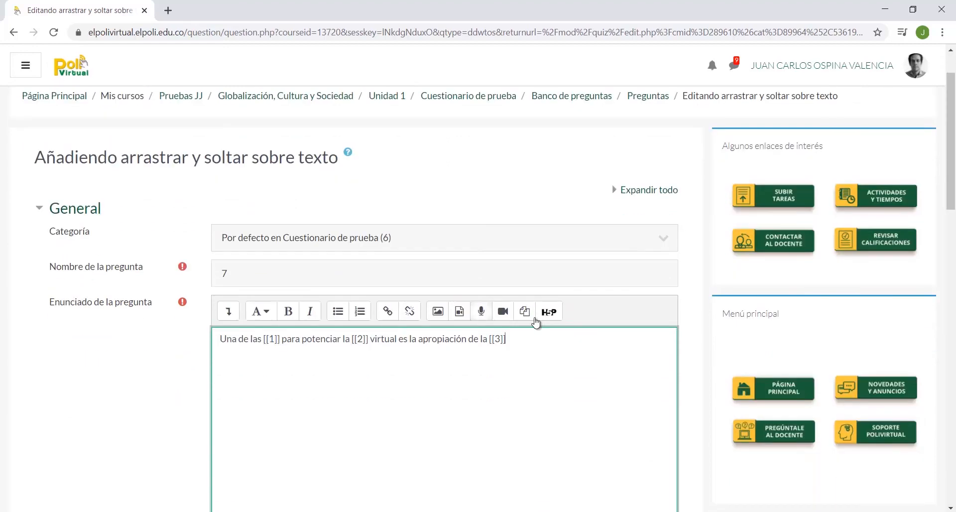
{"action": "left_click", "coordinate": [353, 140]}
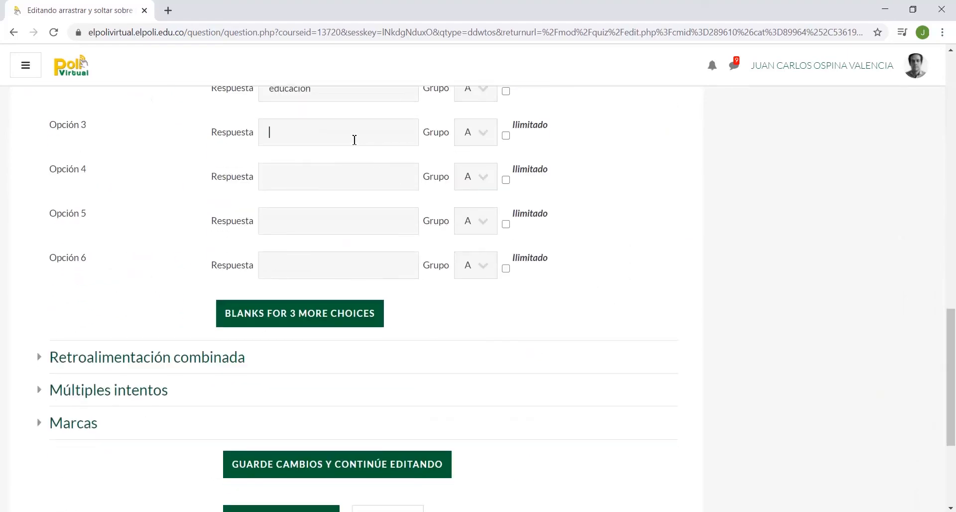
{"action": "type", "text": "tecnología"}
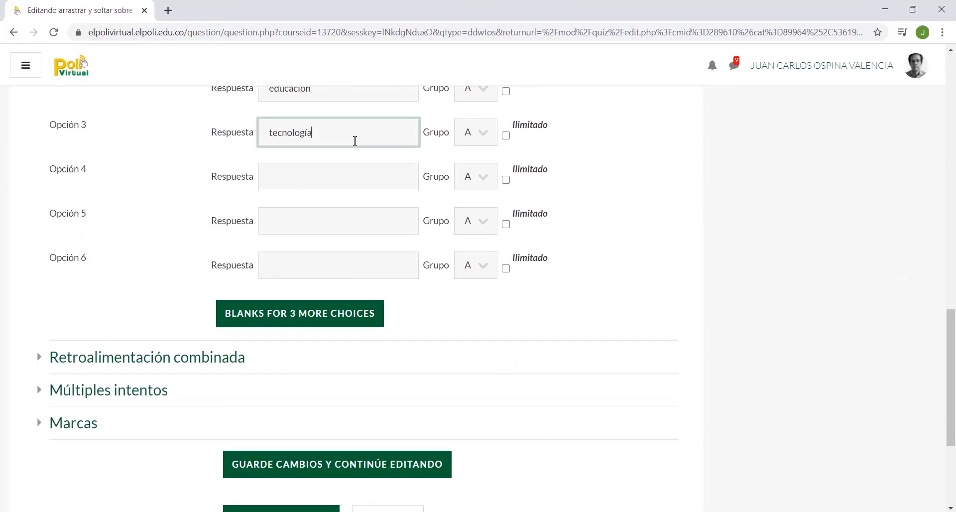
{"action": "scroll", "coordinate": [582, 324], "scroll_direction": "down", "scroll_amount": 3}
{"action": "left_click", "coordinate": [308, 393]}
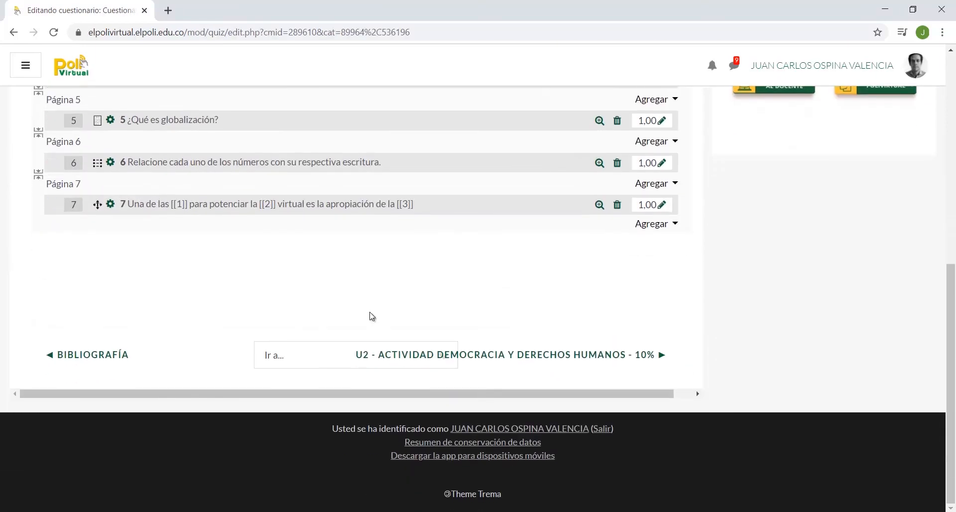
- Preview question 7, try moving the word "tecnología", fill in the correct answers, and close the preview to return to the question list
{"action": "left_click", "coordinate": [600, 204]}
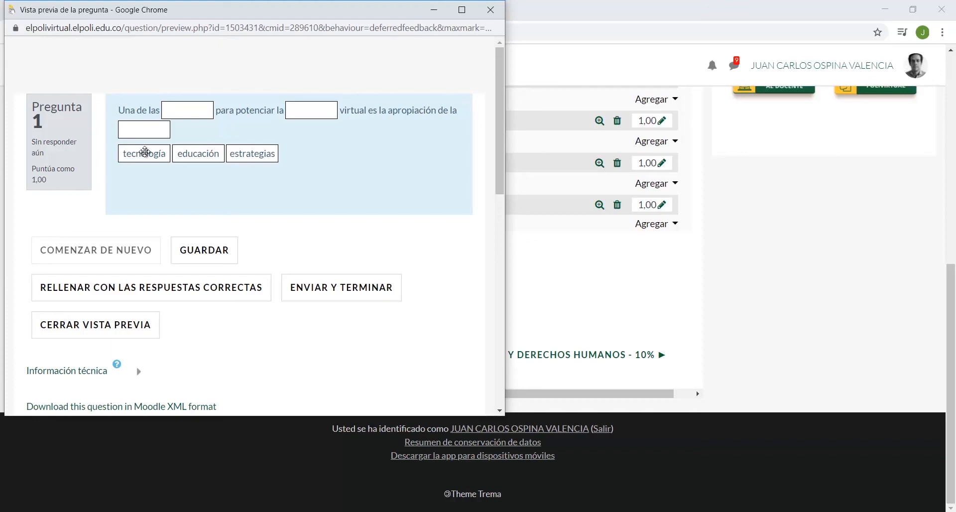
{"action": "left_click_drag", "start_coordinate": [144, 152], "coordinate": [298, 152]}
{"action": "left_click", "coordinate": [220, 286]}
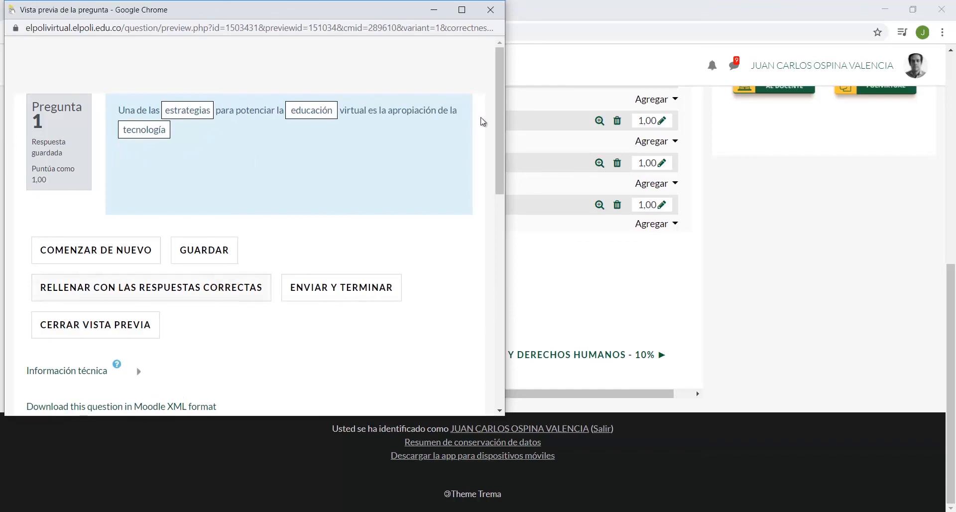
{"action": "left_click", "coordinate": [490, 9]}
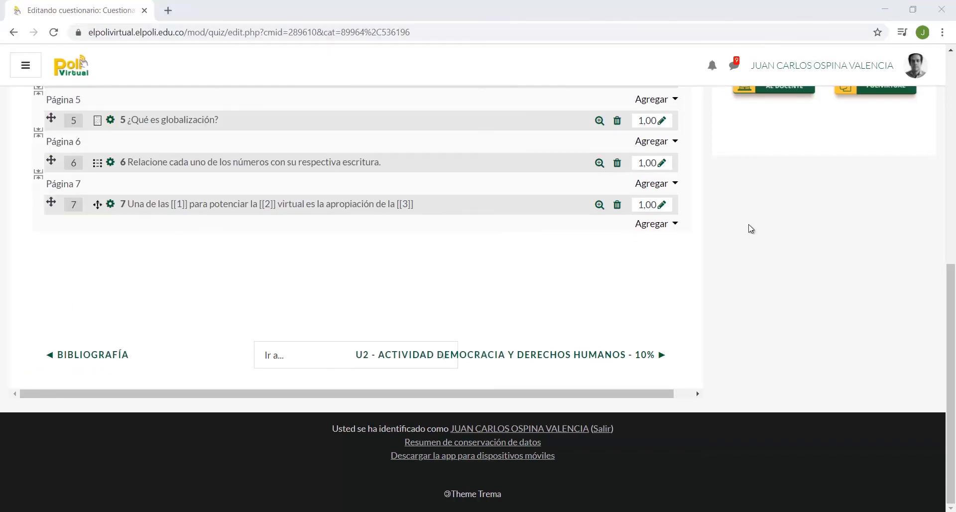
{"action": "scroll", "coordinate": [751, 228], "scroll_direction": "up", "scroll_amount": 3}
{"action": "scroll", "coordinate": [751, 228], "scroll_direction": "up", "scroll_amount": 1}
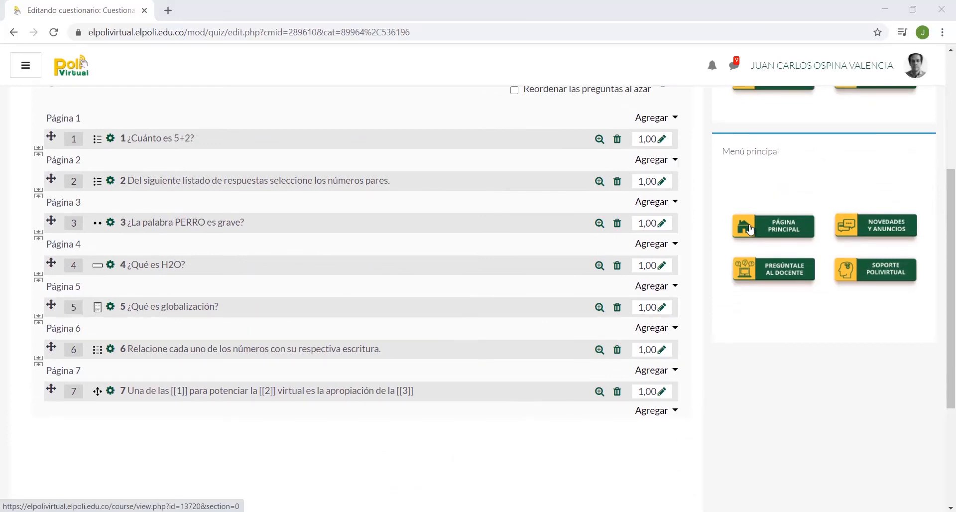